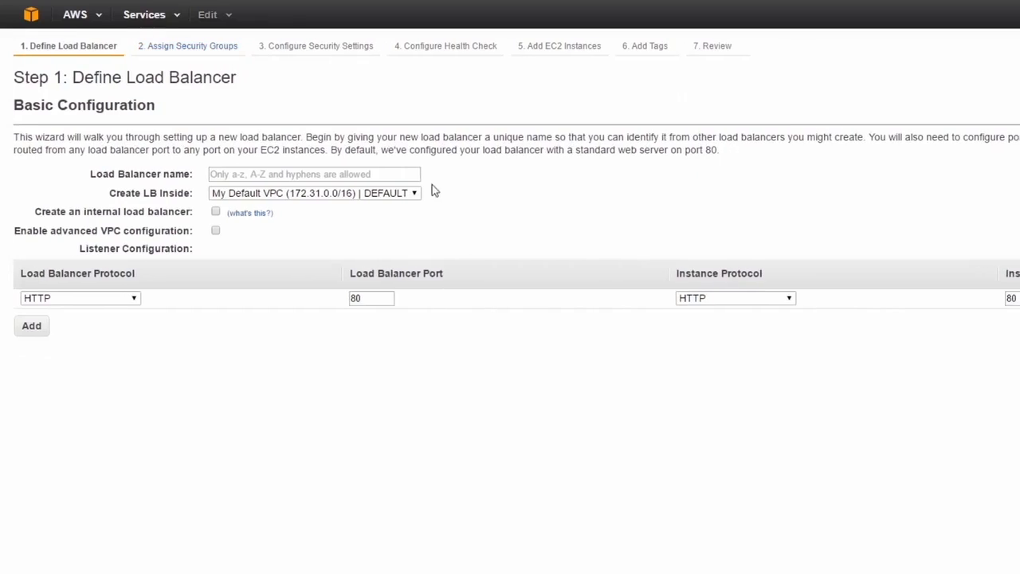
Place the load balancer inside SIMPLILEARN_VPC and add its us-east-1b and us-east-1c subnets to the selection
left_click(308, 196)
left_click(317, 232)
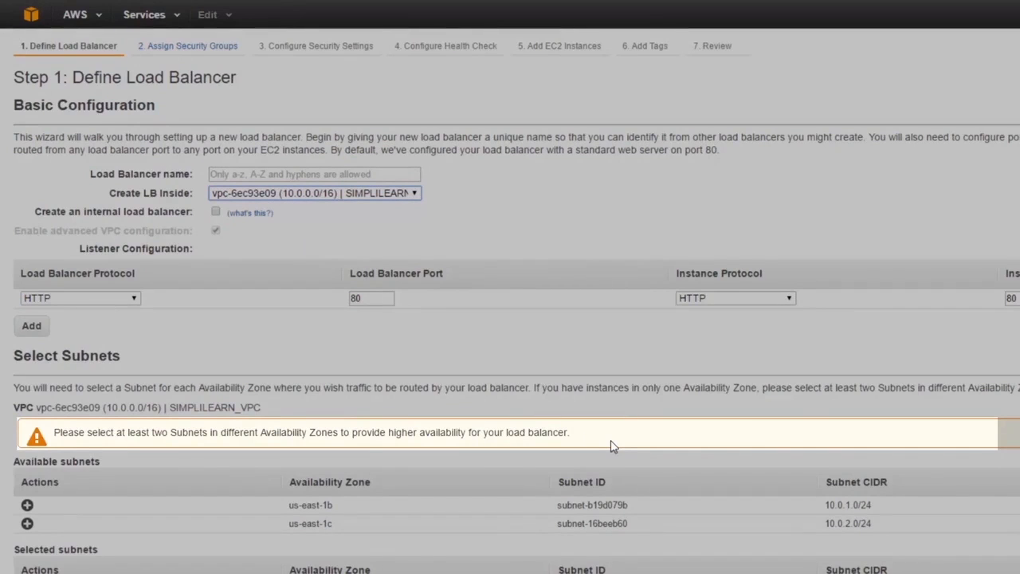
scroll(718, 364, "down", 3)
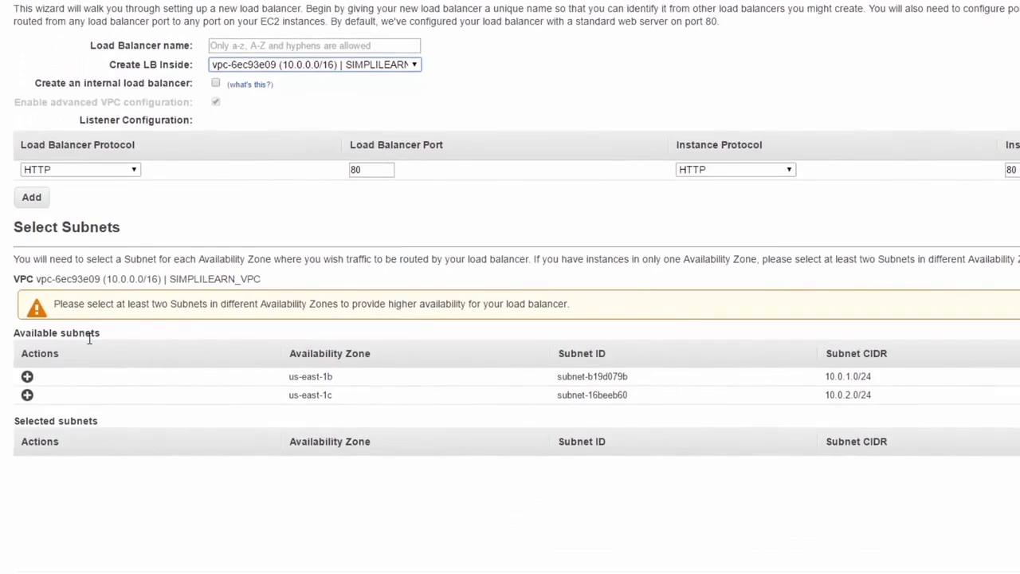
left_click(28, 377)
left_click(28, 378)
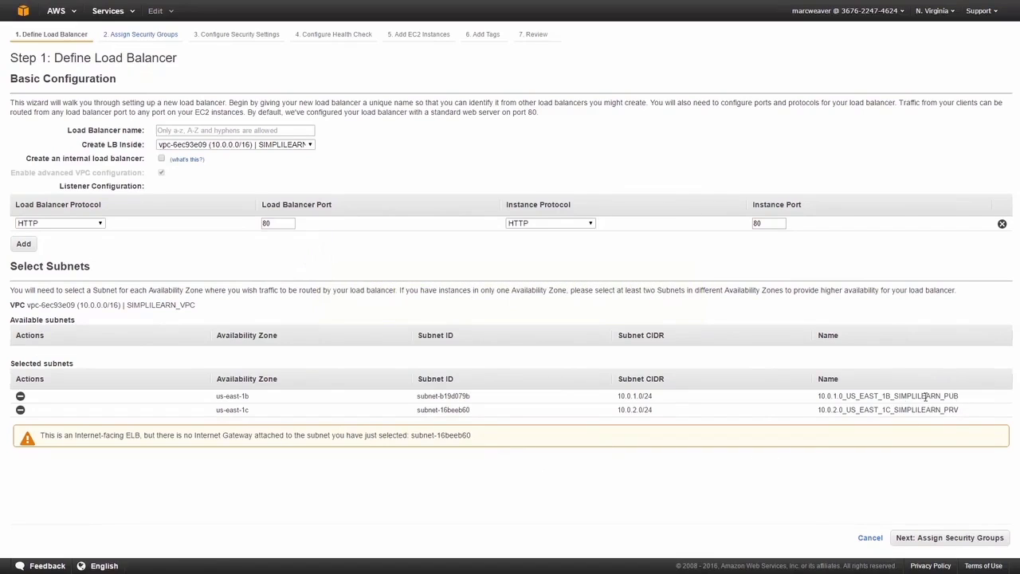
Copy the us-east-1b public subnet's name, and select both SIMPLILEARN_VPC subnets in the VPC subnet list sorted by VPC
left_click_drag(959, 397, 820, 397)
key("ctrl+c")
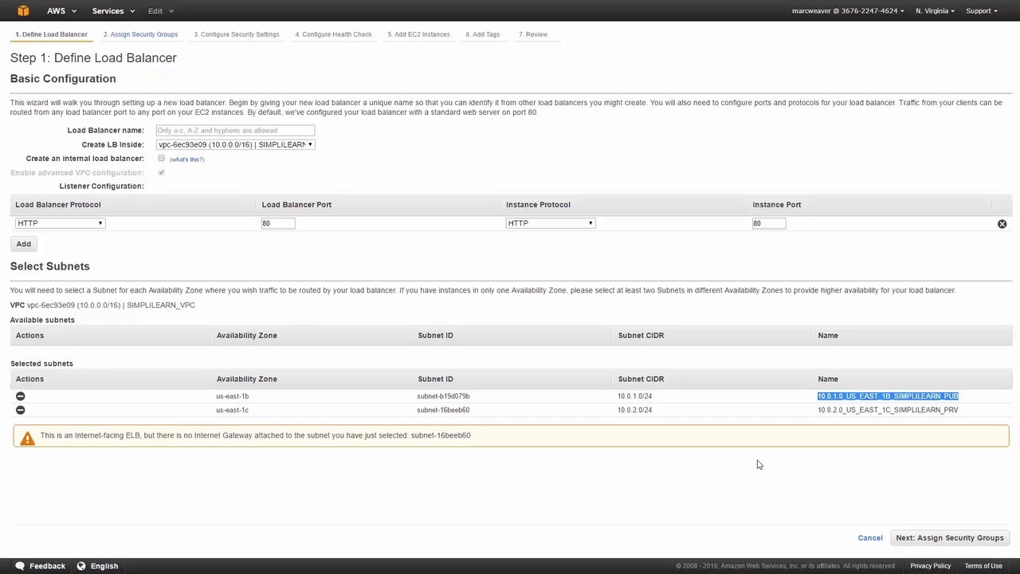
left_click(31, 10)
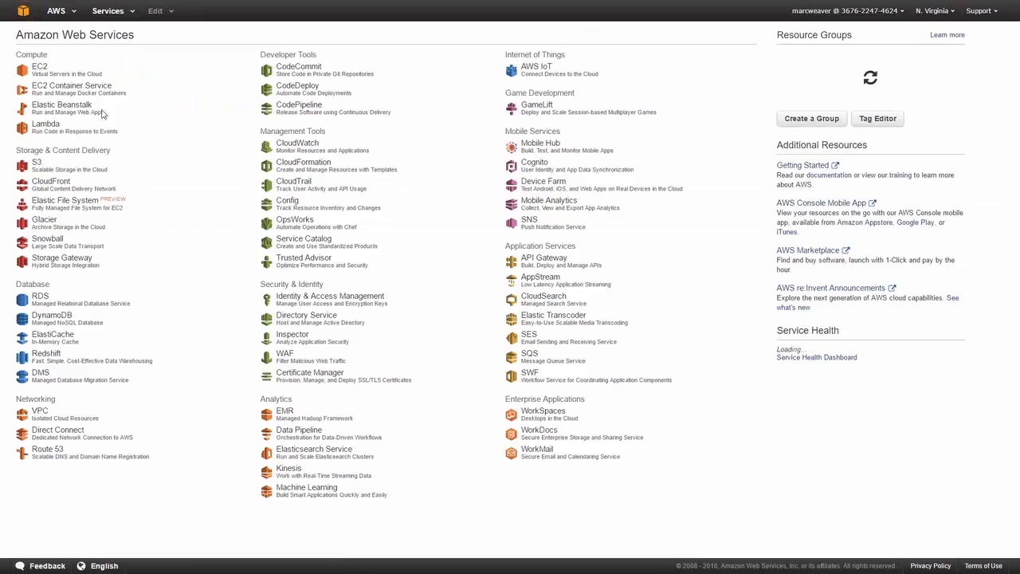
left_click(94, 420)
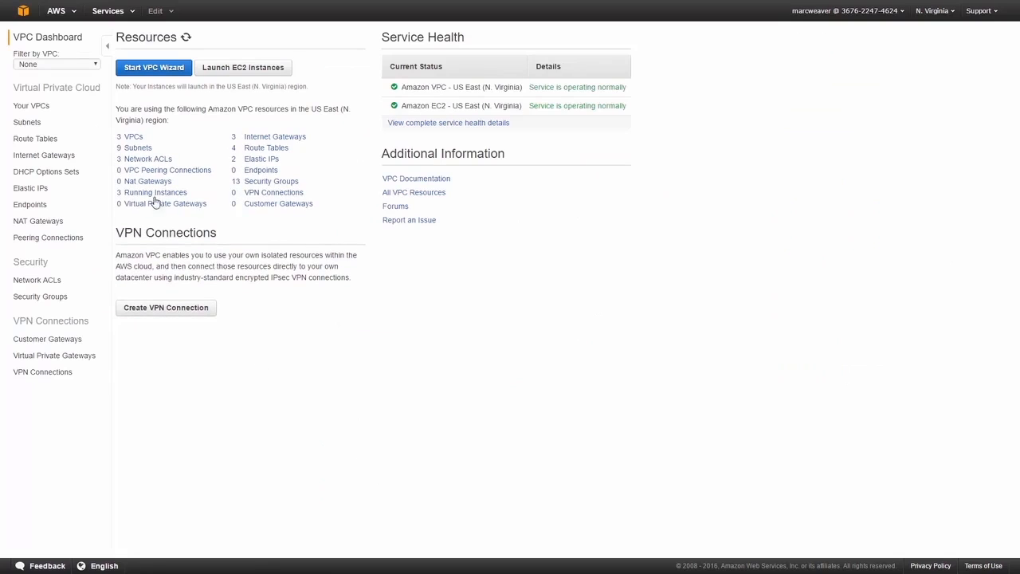
left_click(27, 122)
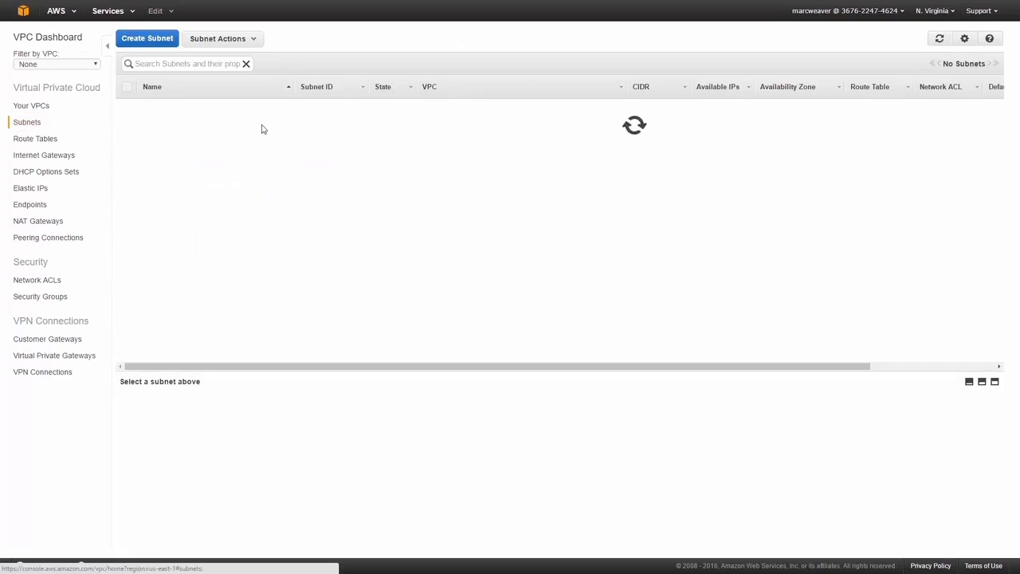
left_click(429, 91)
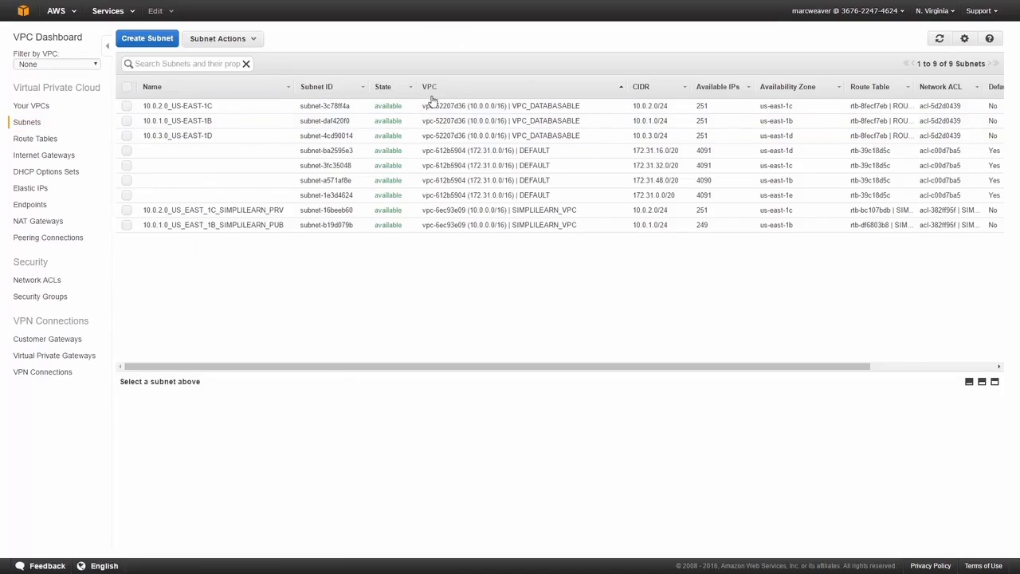
left_click(126, 210)
left_click(126, 225)
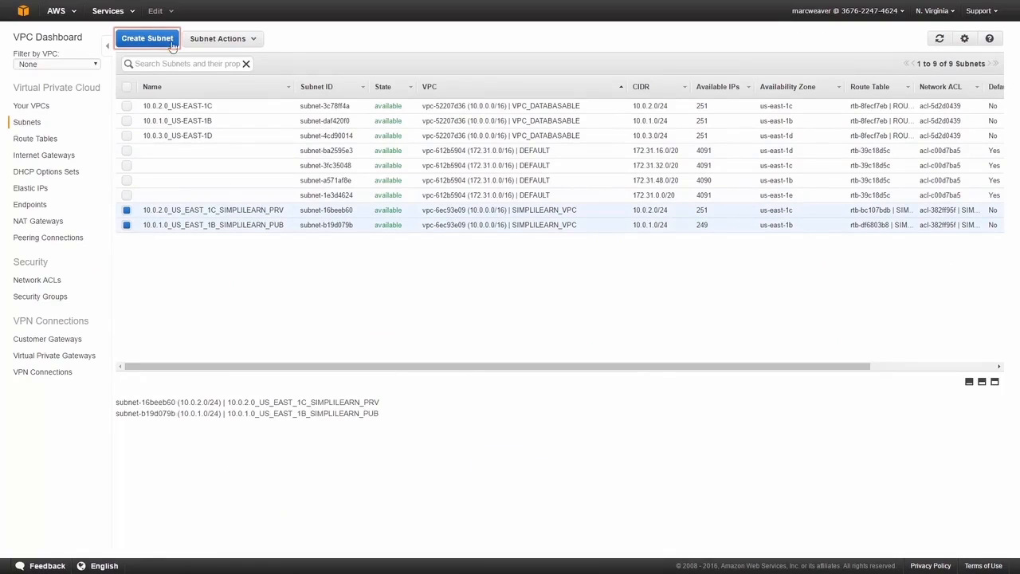
Start a new subnet with the name tag 10.0.3.0_US_EAST_1C_SIMPLILEARN_PUB
left_click(147, 38)
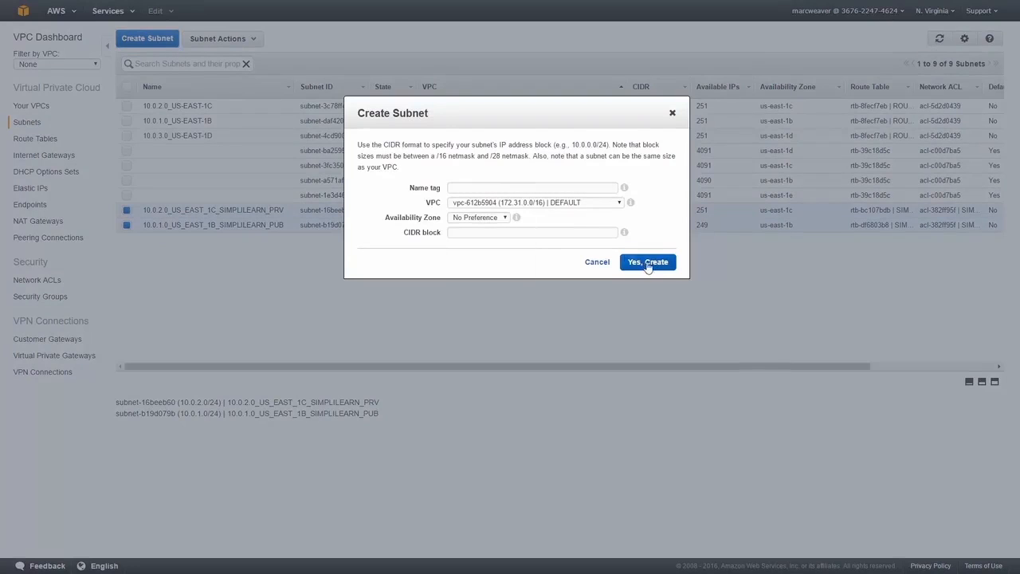
left_click(495, 187)
key("ctrl+v")
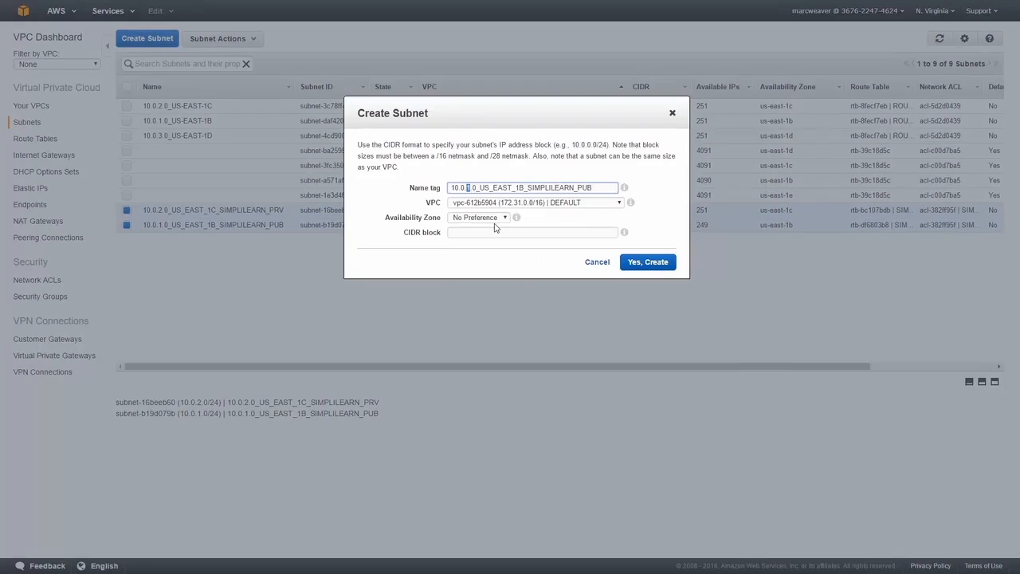
type("3")
type("C")
Assign the new subnet to SIMPLILEARN_VPC and set its availability zone to us-east-1c
left_click(551, 203)
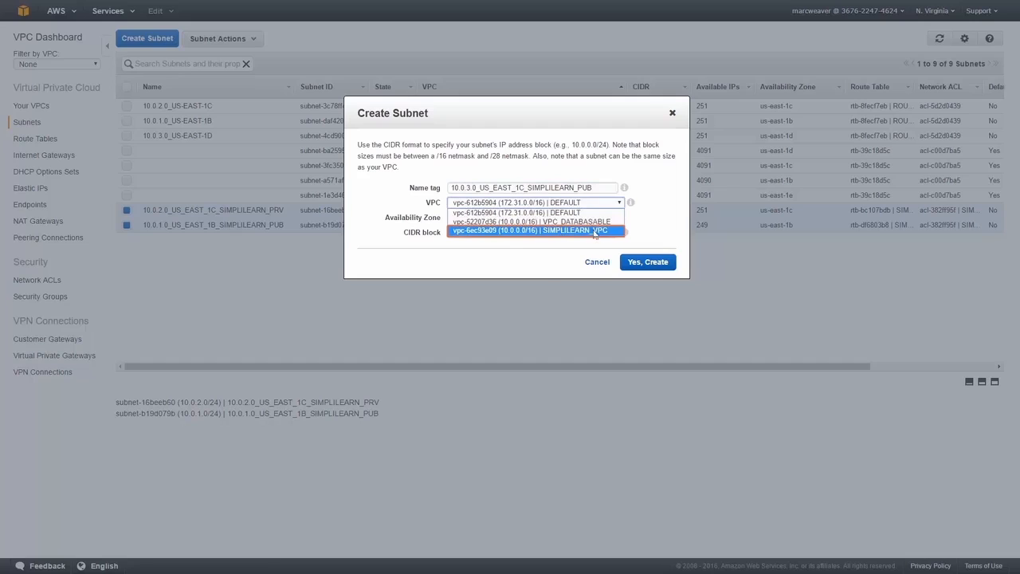
left_click(614, 230)
left_click(502, 218)
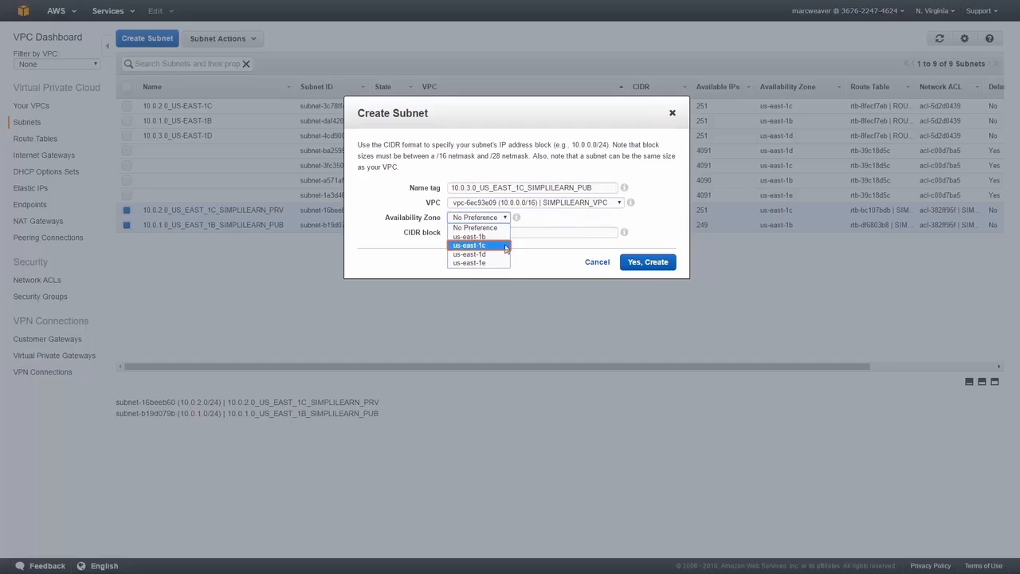
left_click(505, 246)
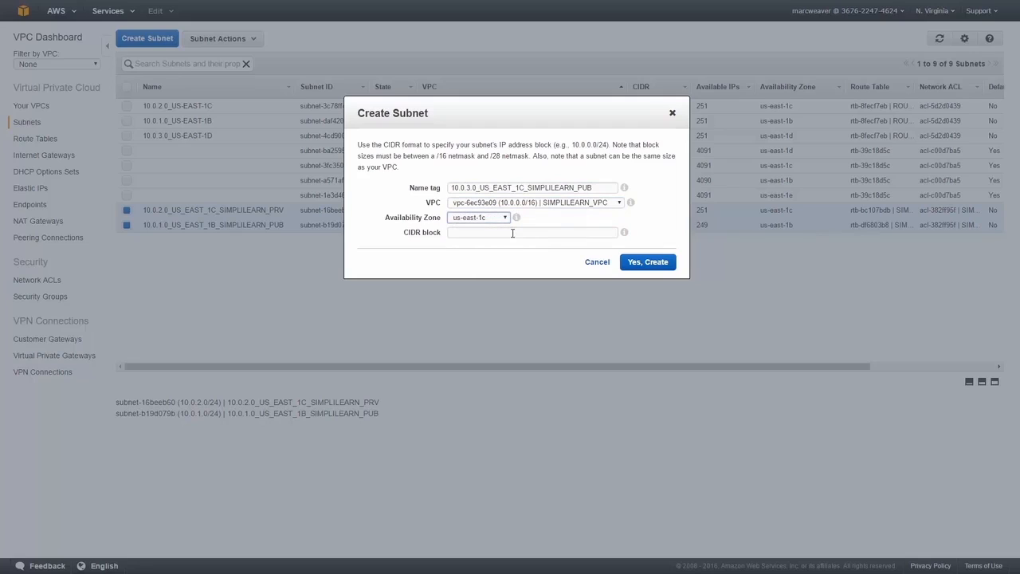
Set the new subnet's CIDR block to 10.0.3.0/24 and create the subnet
left_click_drag(478, 190, 447, 189)
key("ctrl+c")
left_click(471, 232)
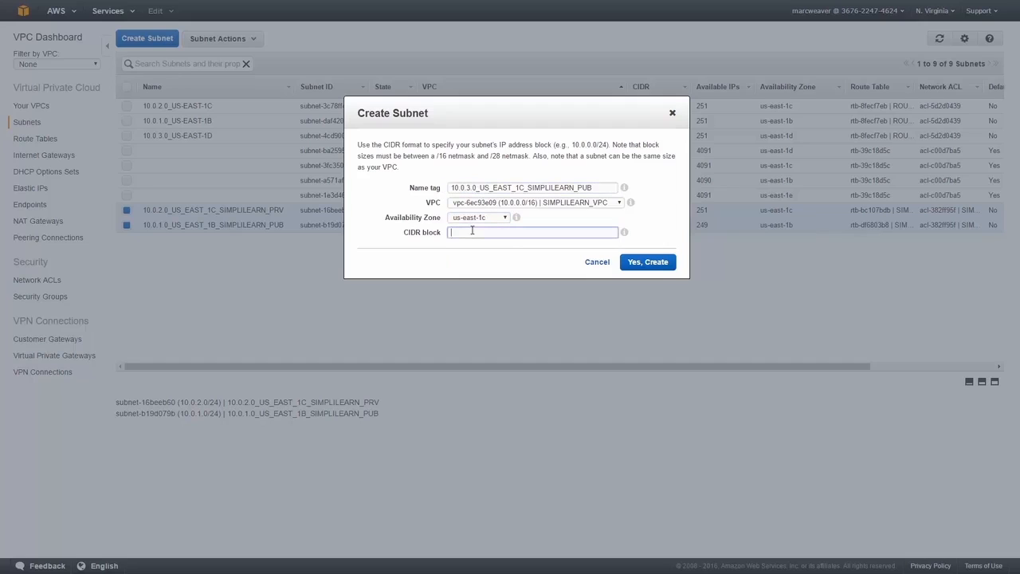
key("ctrl+v")
left_click(644, 268)
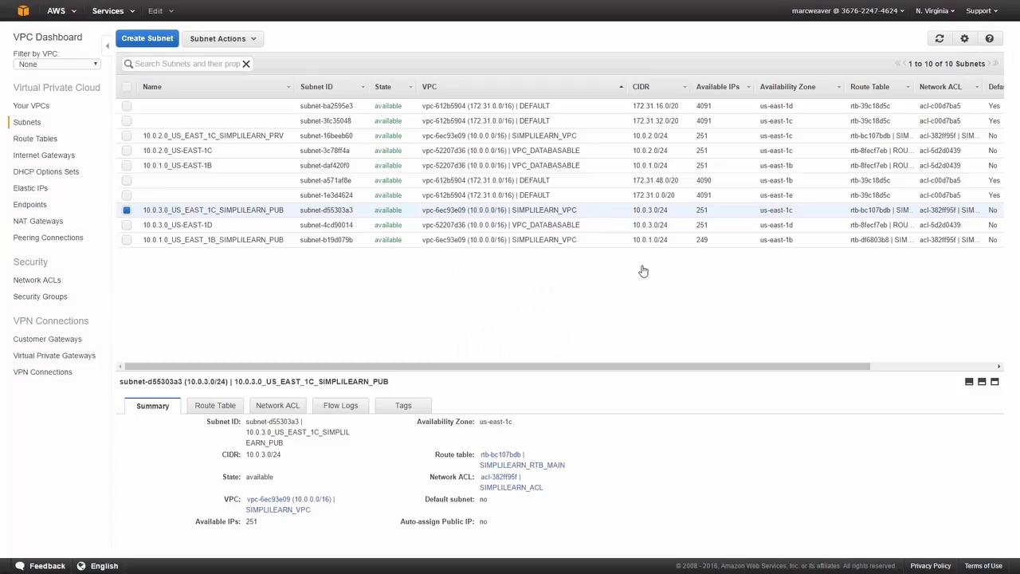
Sort the subnets by VPC and select all three subnets of SIMPLILEARN_VPC to review them
left_click(432, 88)
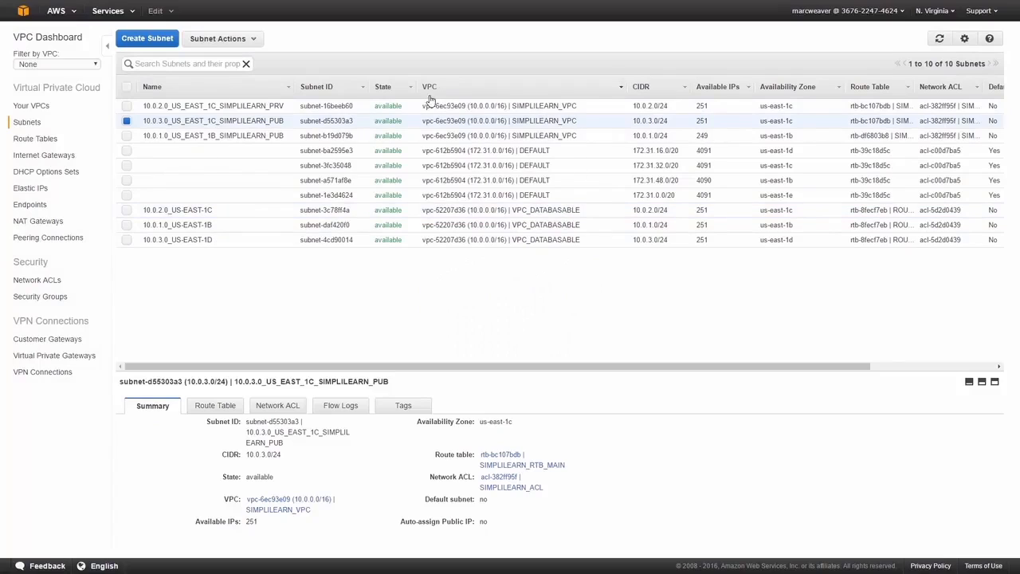
left_click(126, 106)
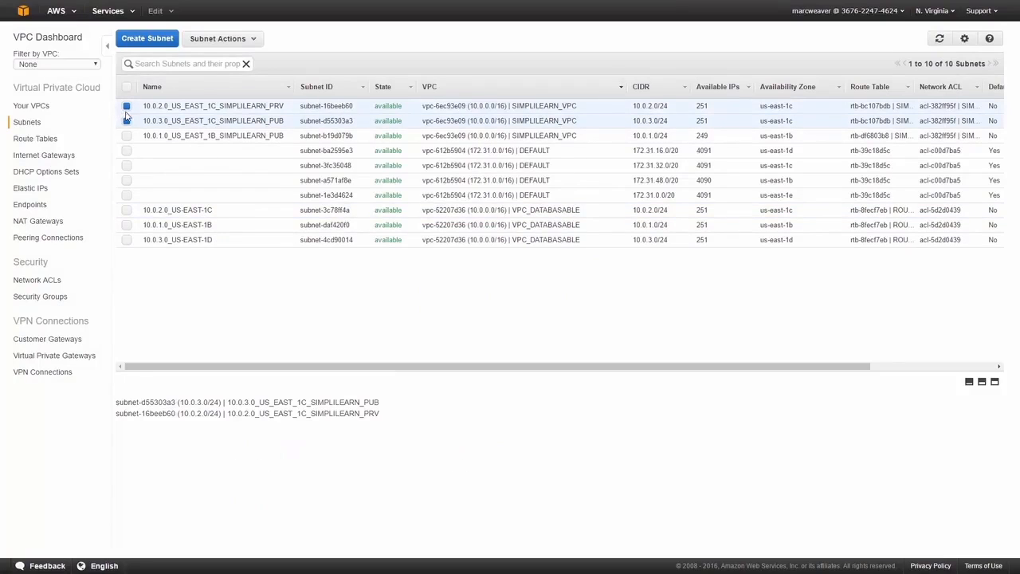
left_click(126, 135)
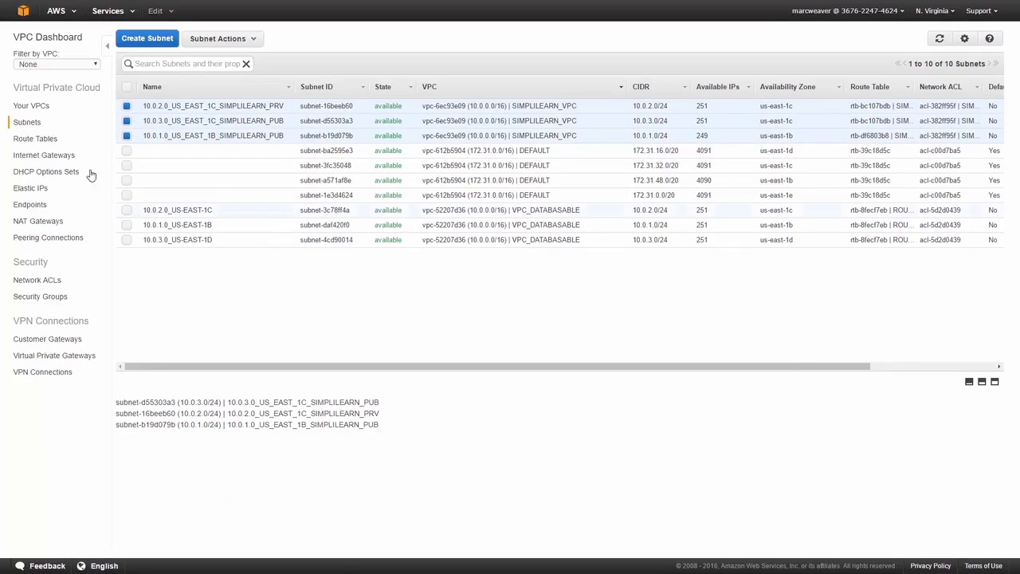
Check the subnet associations of the SIMPLILEARN_RTB_MAIN route table
left_click(45, 140)
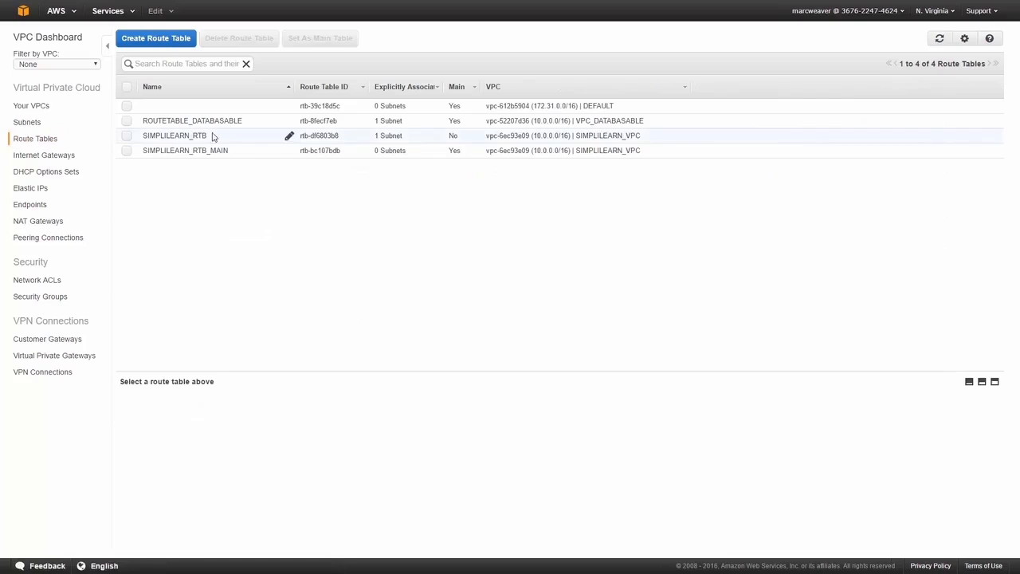
left_click(223, 151)
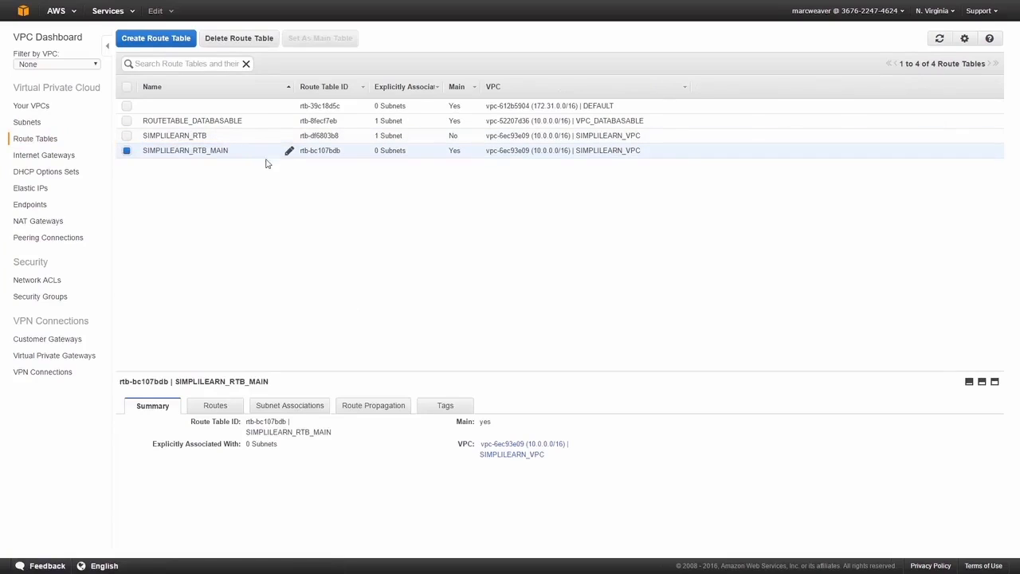
left_click(280, 408)
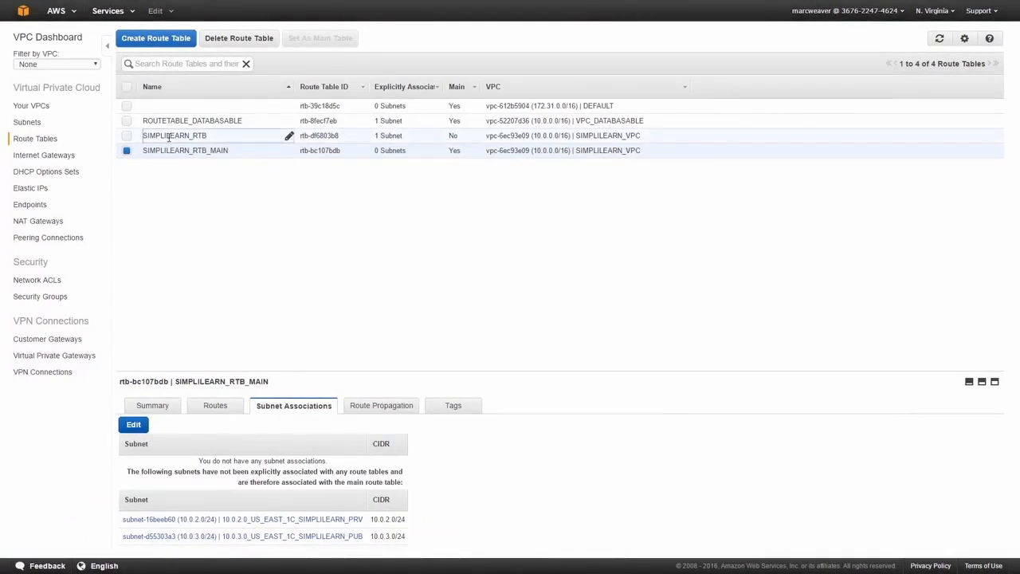
Associate the 10.0.3.0_US_EAST_1C_SIMPLILEARN_PUB subnet with the SIMPLILEARN_RTB route table and save
left_click(169, 137)
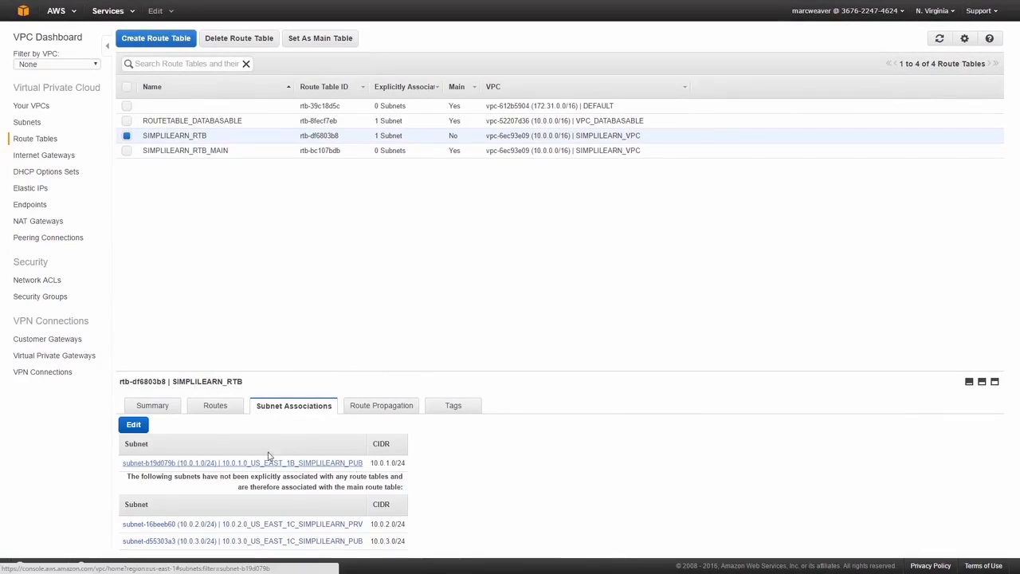
left_click(136, 427)
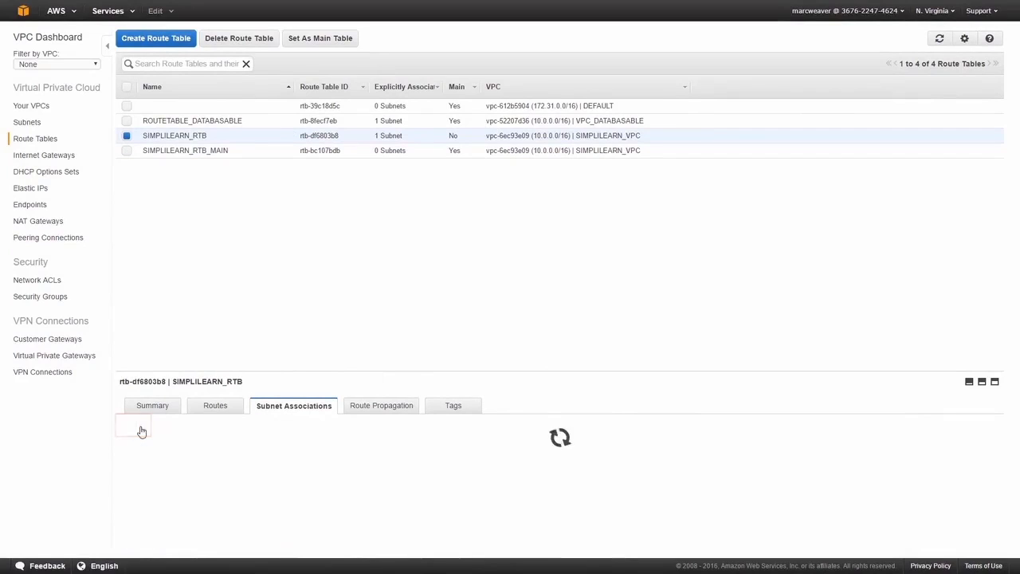
left_click(126, 498)
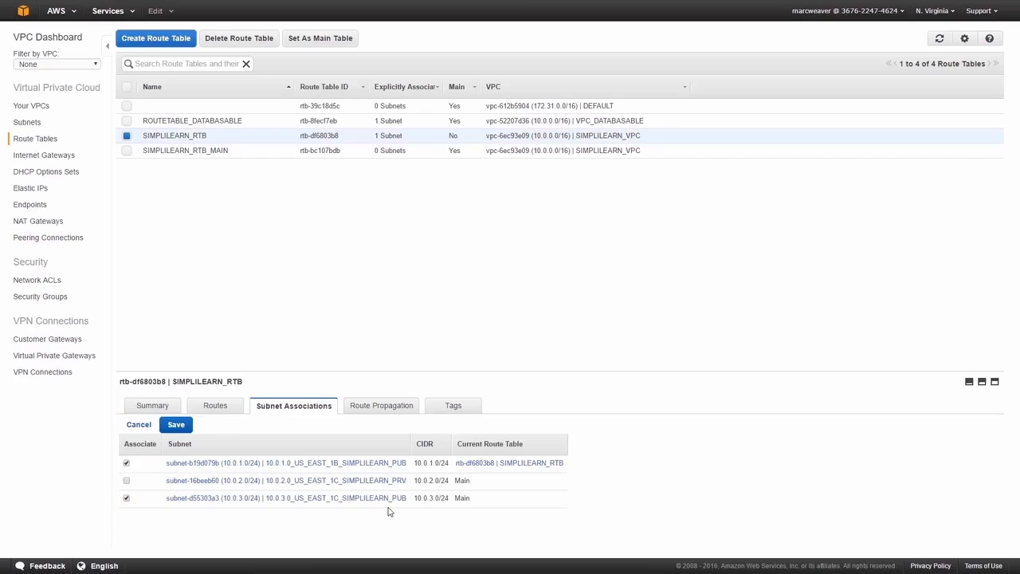
left_click(174, 425)
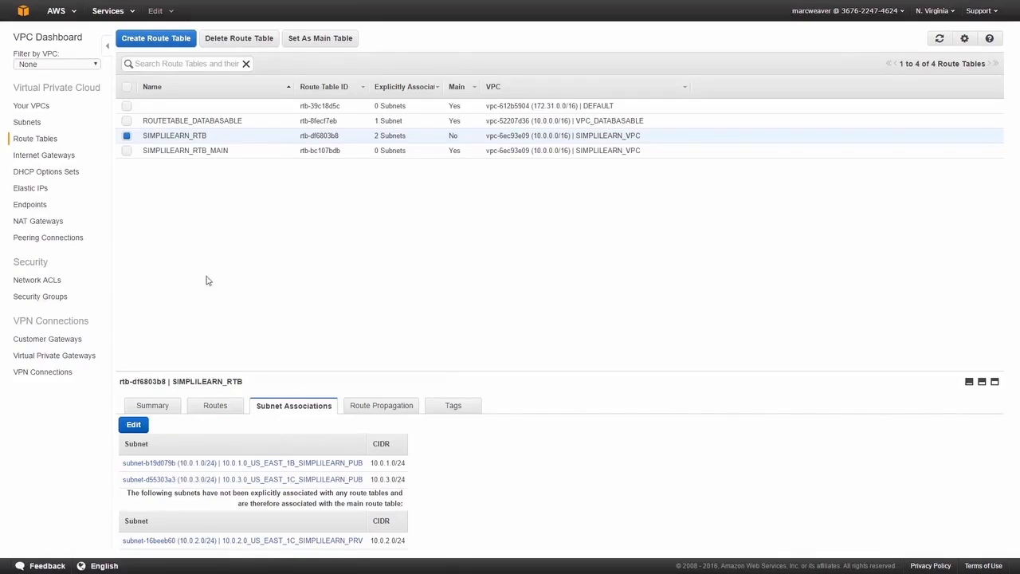
Start launching an EC2 instance from the SIMPLILEARN_WEBSERVER_AMI image
left_click(23, 10)
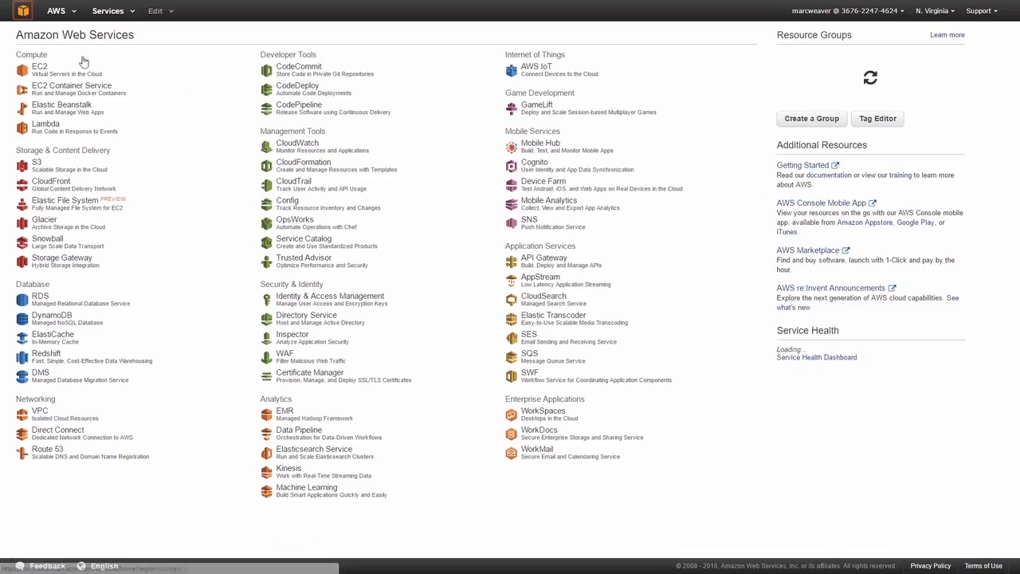
left_click(79, 70)
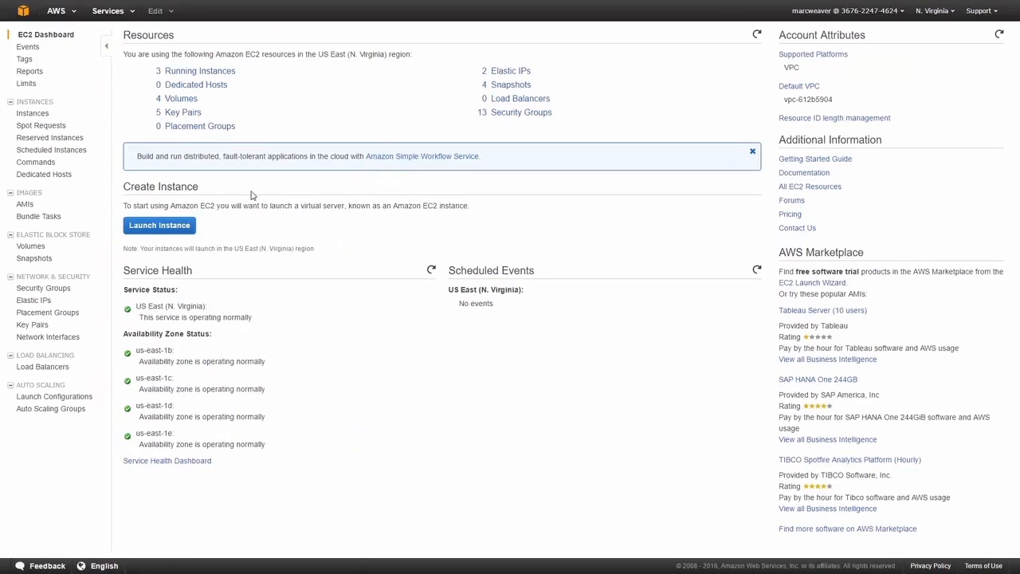
left_click(36, 114)
left_click(26, 205)
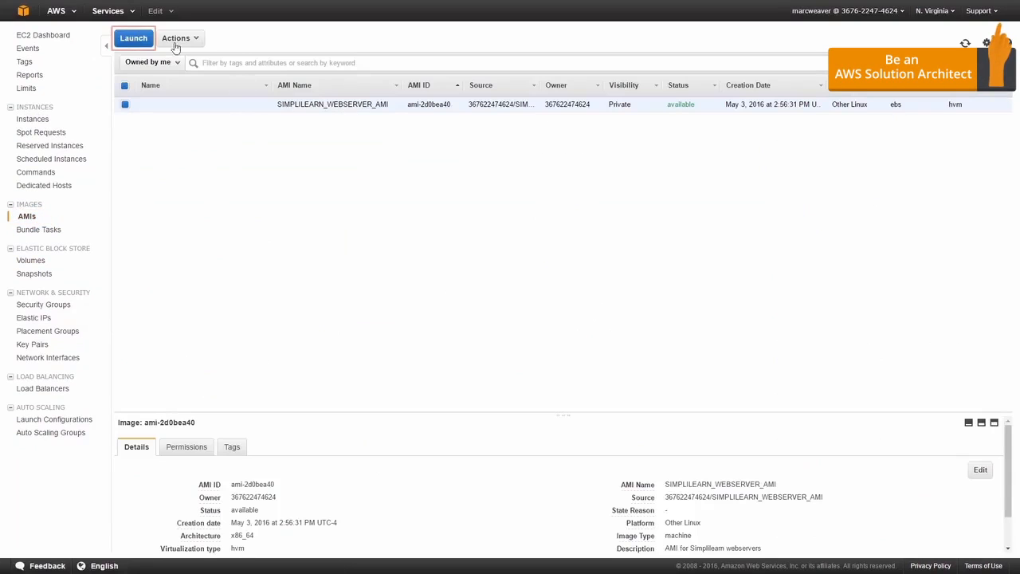
left_click(134, 38)
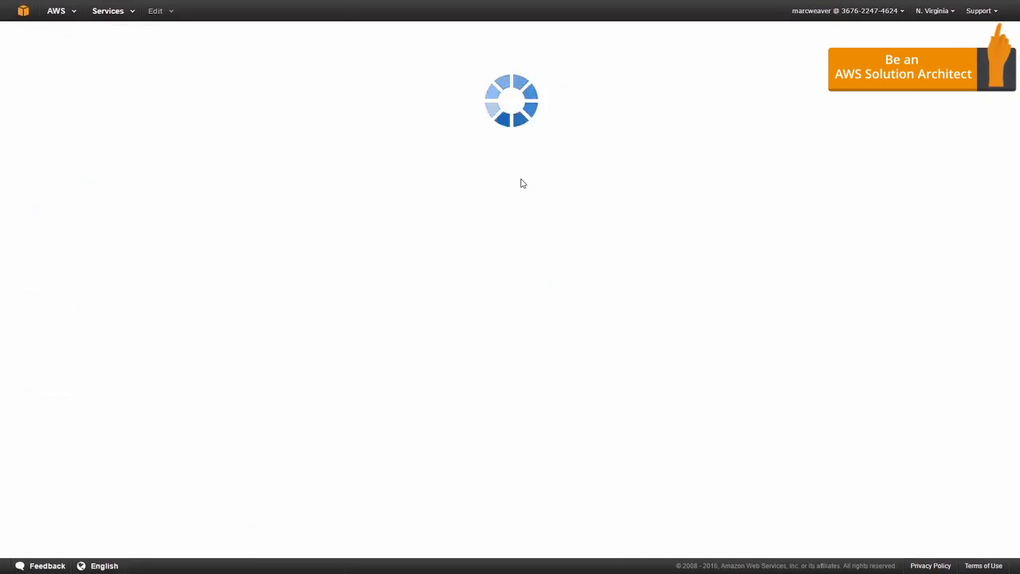
Choose the t2.nano instance type and set the instance's network to SIMPLILEARN_VPC
left_click(304, 179)
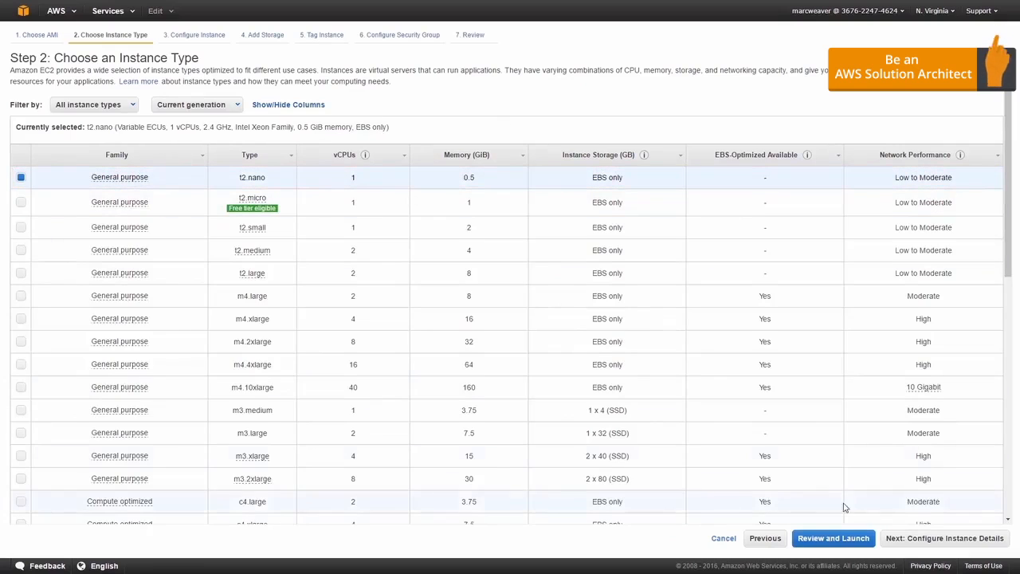
left_click(902, 541)
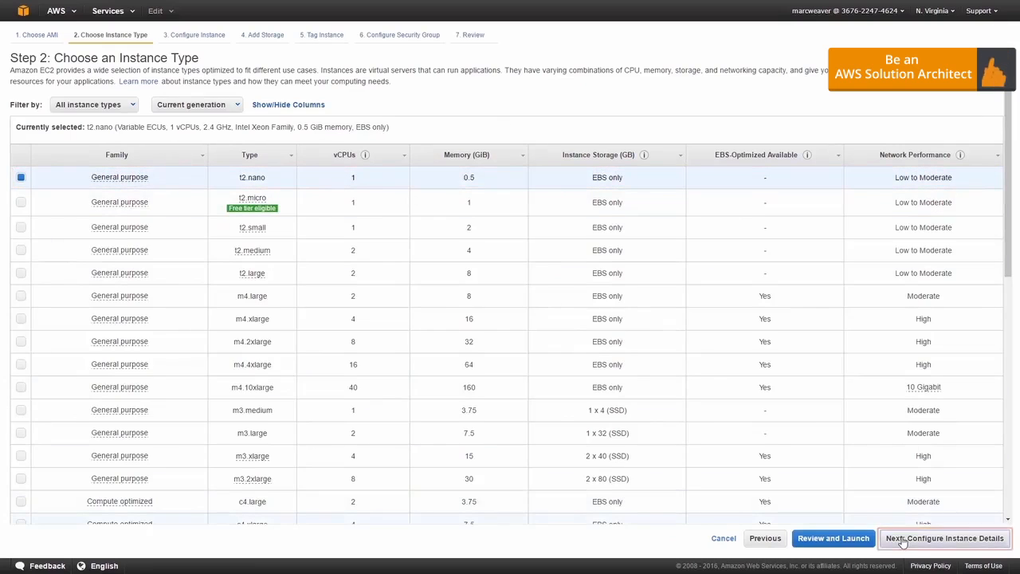
left_click(239, 154)
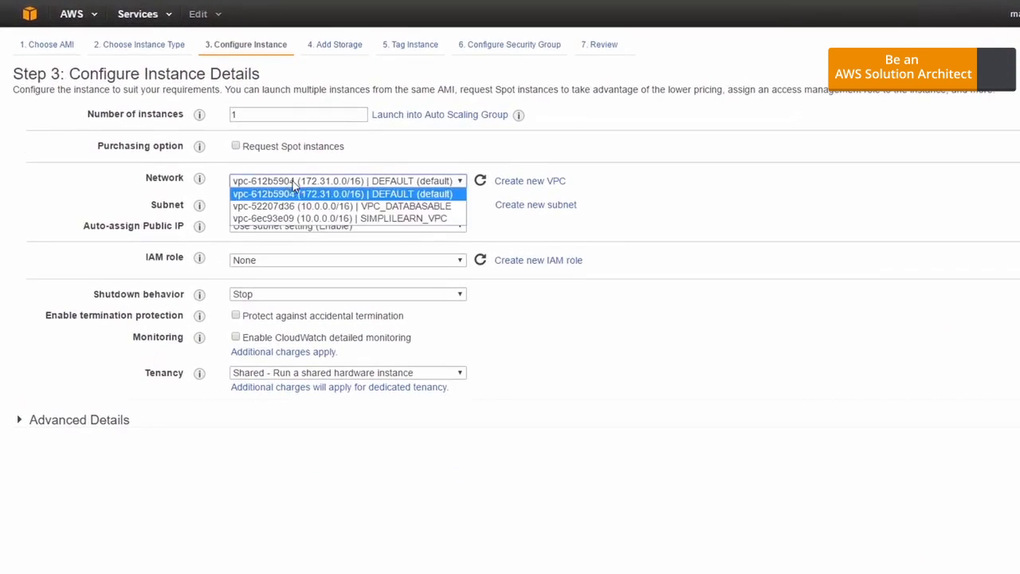
left_click(315, 218)
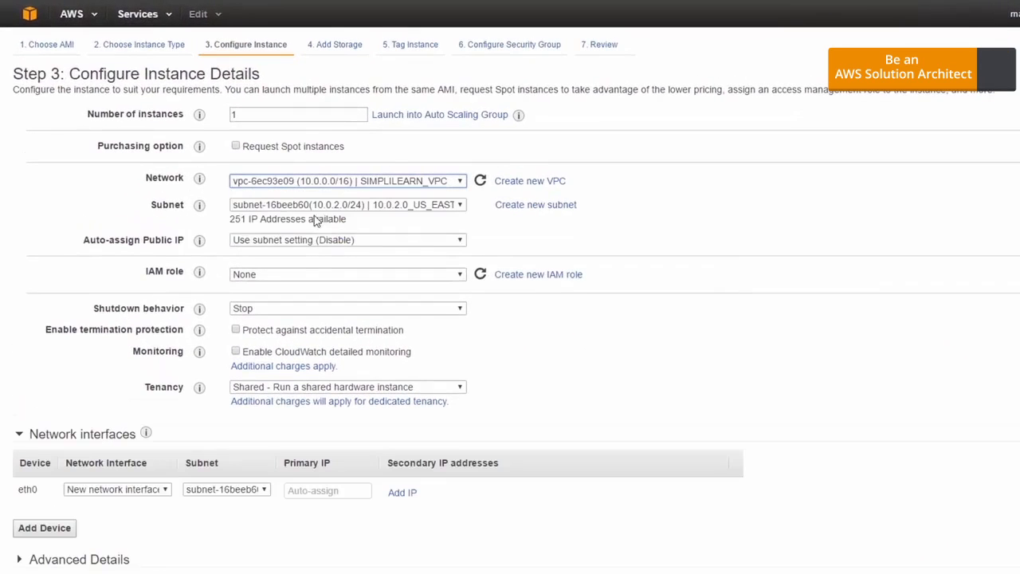
Place the instance in the 10.0.3.0_US_EAST_1C_SIMPLILEARN_PUB subnet and enable auto-assignment of a public IP
left_click(350, 205)
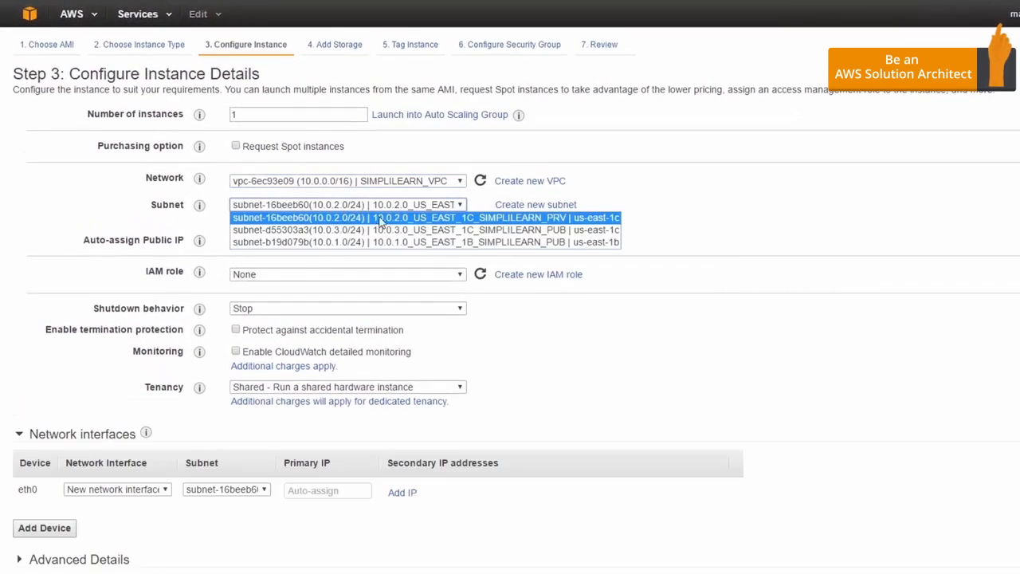
left_click(448, 231)
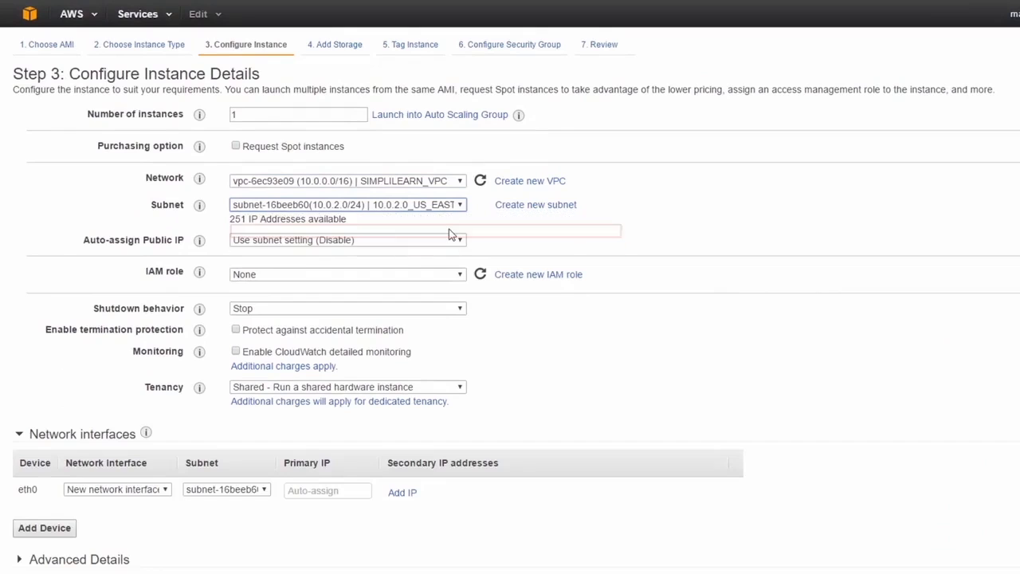
left_click(396, 242)
left_click(387, 265)
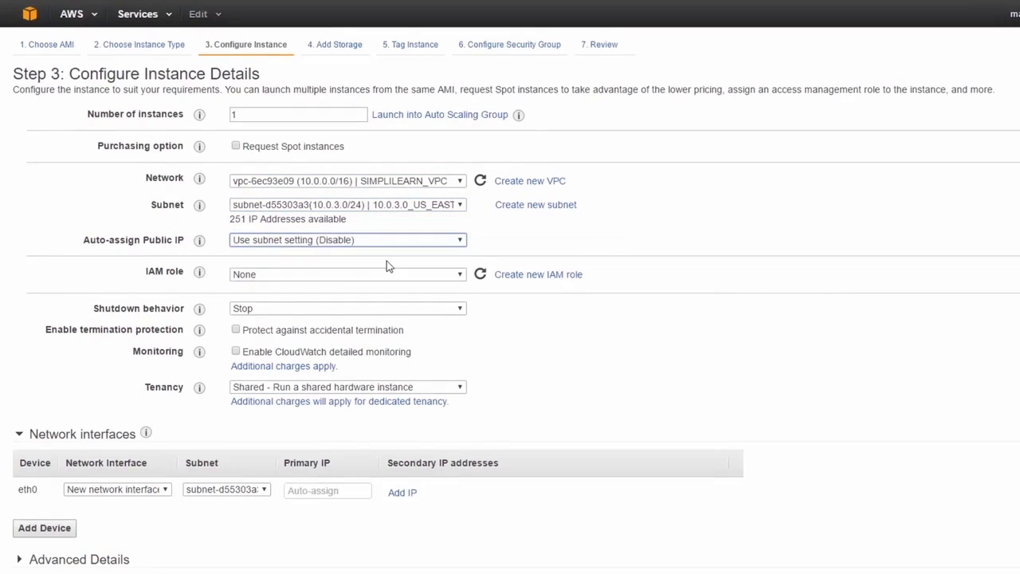
Assign the Administrator IAM role to the instance and protect it against accidental termination
left_click(338, 277)
left_click(351, 299)
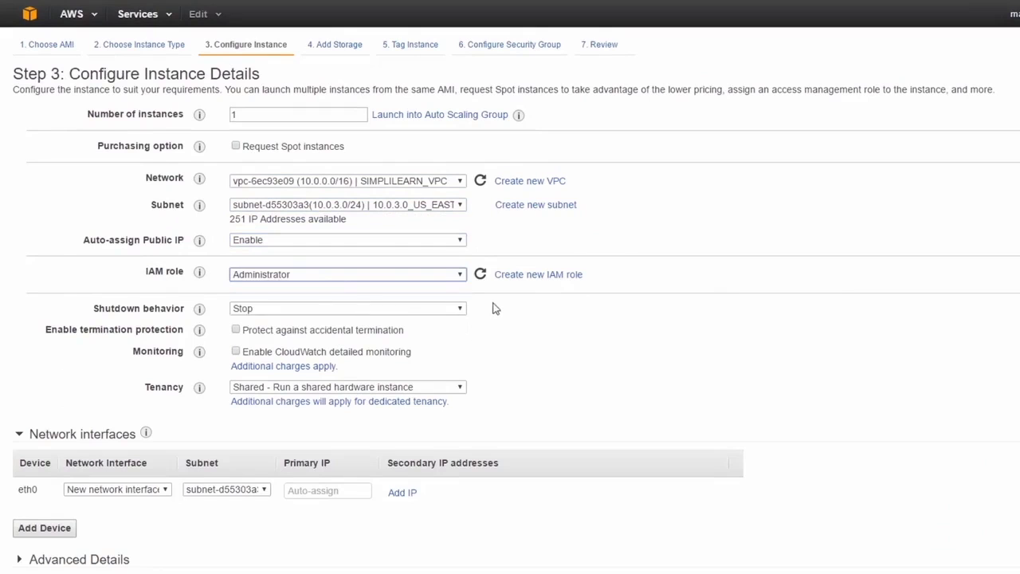
left_click(334, 334)
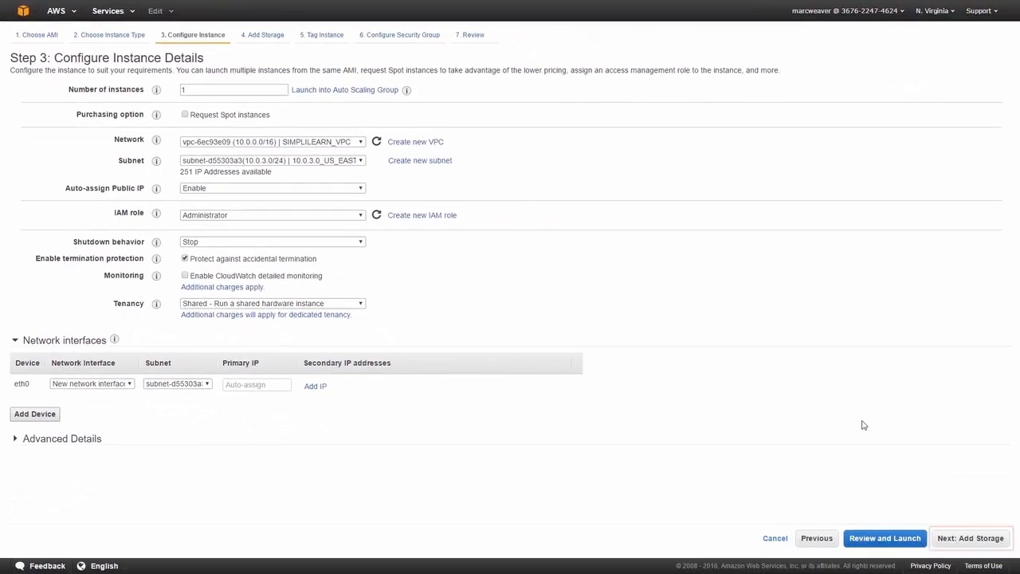
Keep the default storage and set the instance's Name tag to SIMPLILEARN_WEBSERVER_3
left_click(944, 541)
left_click(945, 540)
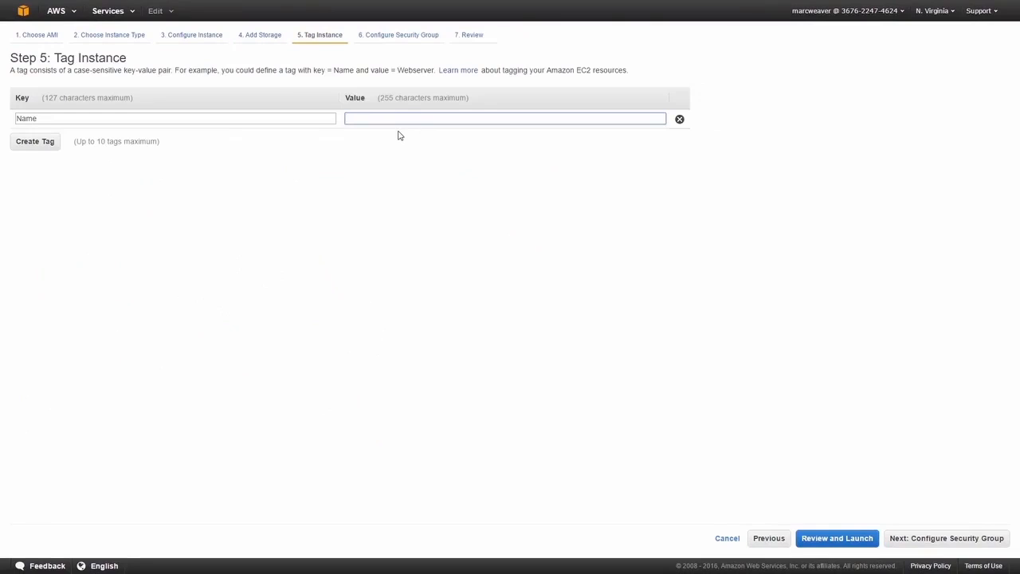
type("SIMPLILEA")
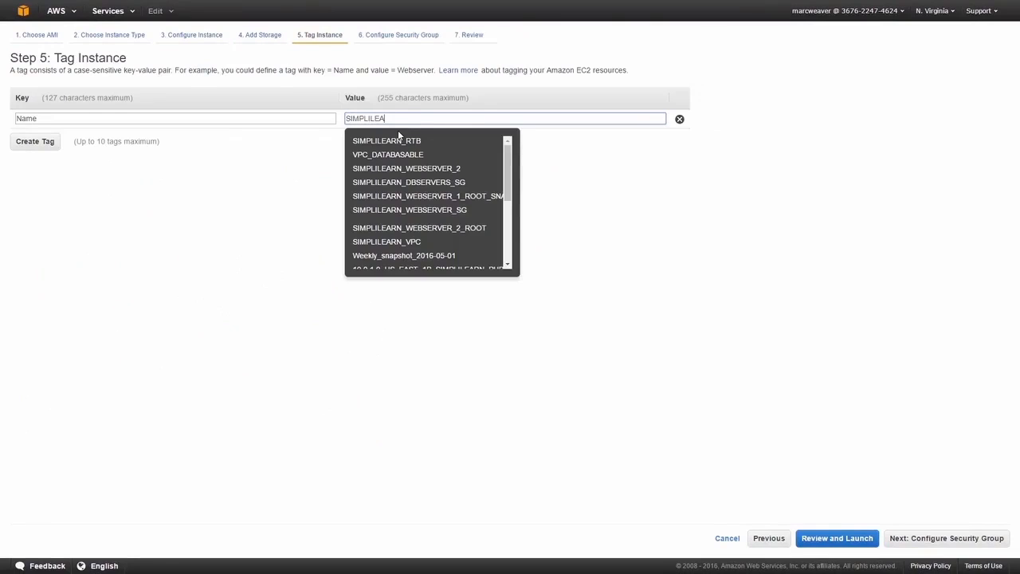
left_click(415, 168)
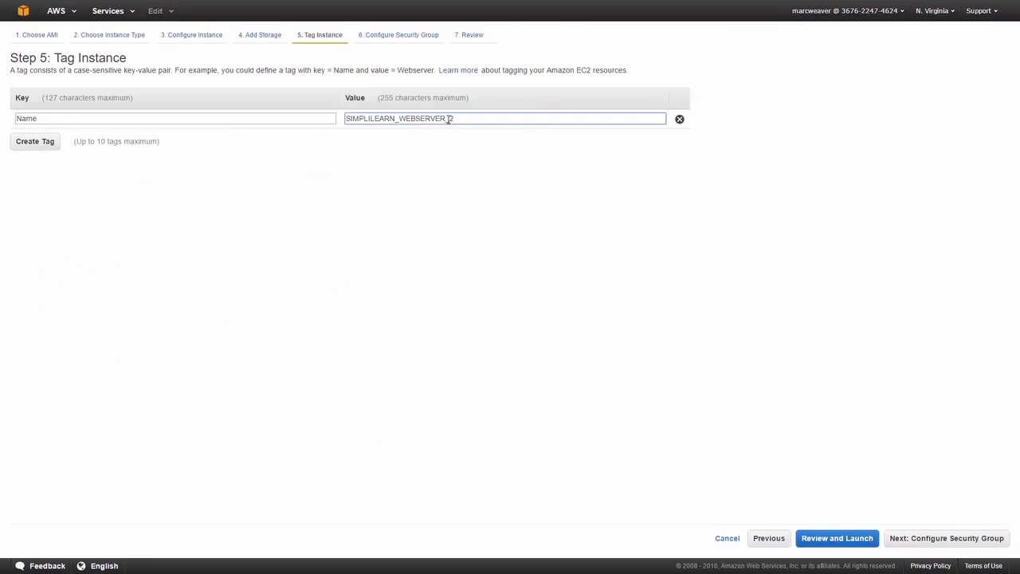
type("3")
left_click(727, 330)
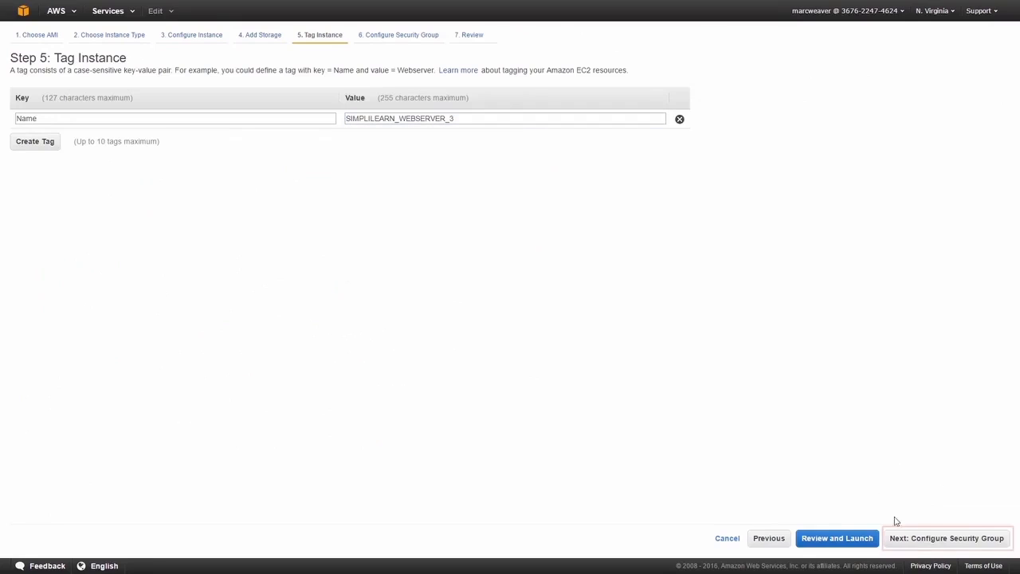
Assign the existing SIMPLILEARN_WEBSERVER_SG security group to the instance and proceed to the launch review
left_click(914, 548)
left_click(212, 114)
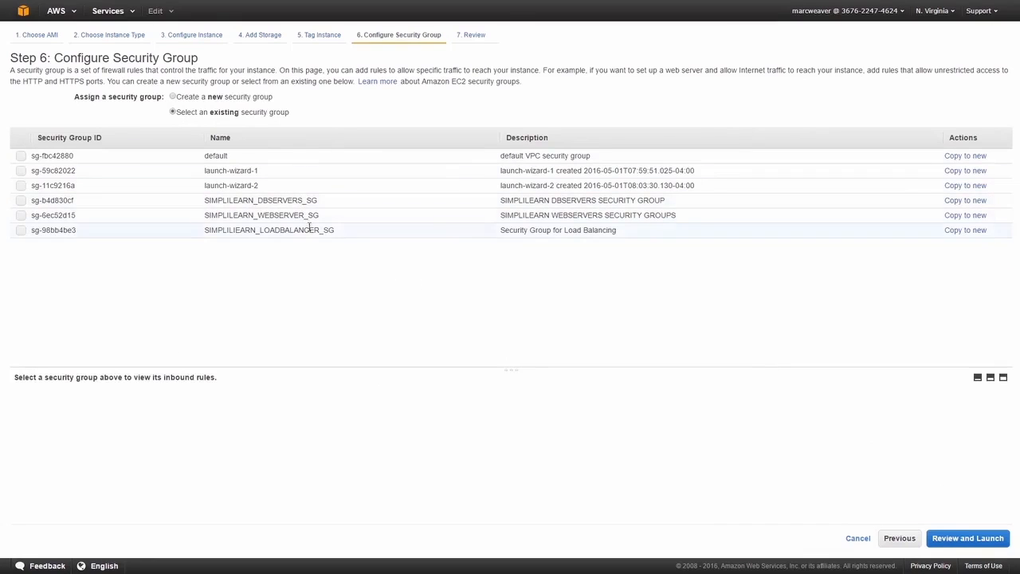
left_click(310, 216)
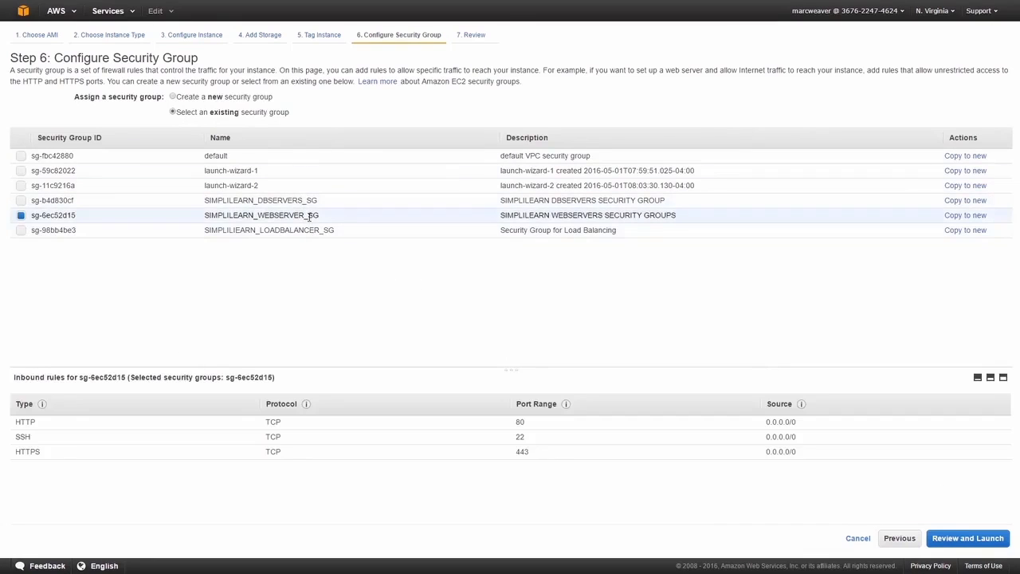
left_click(968, 538)
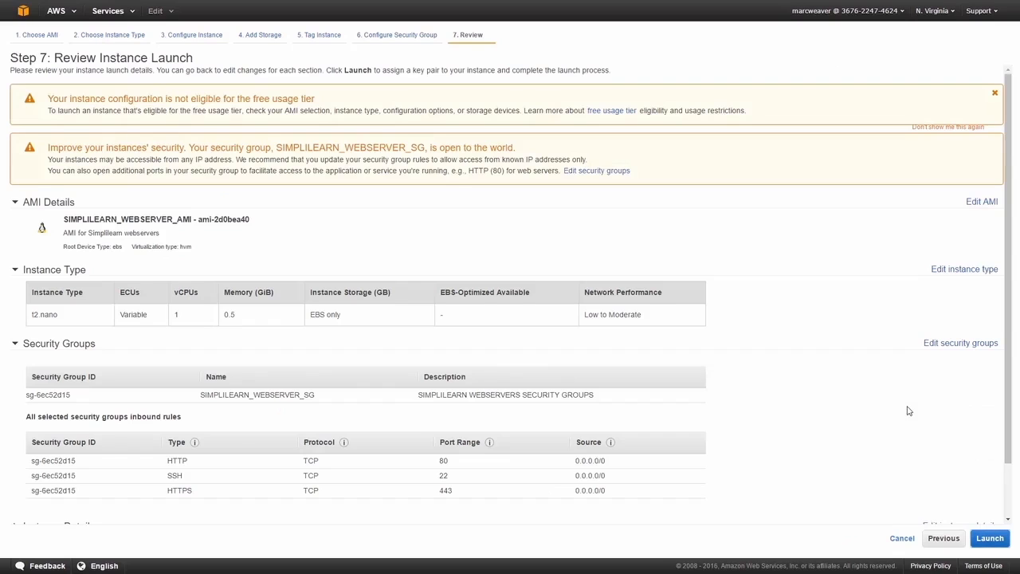
Launch the instance with the existing SIMPLILEARN_KEYPAIR key pair, acknowledging access to its private key file
left_click(990, 538)
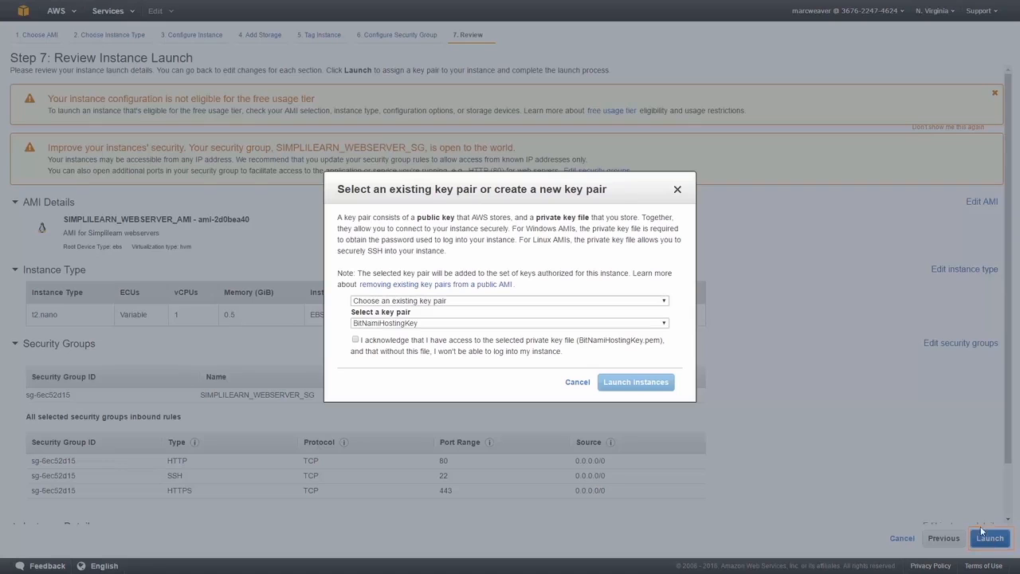
left_click(491, 323)
left_click(444, 354)
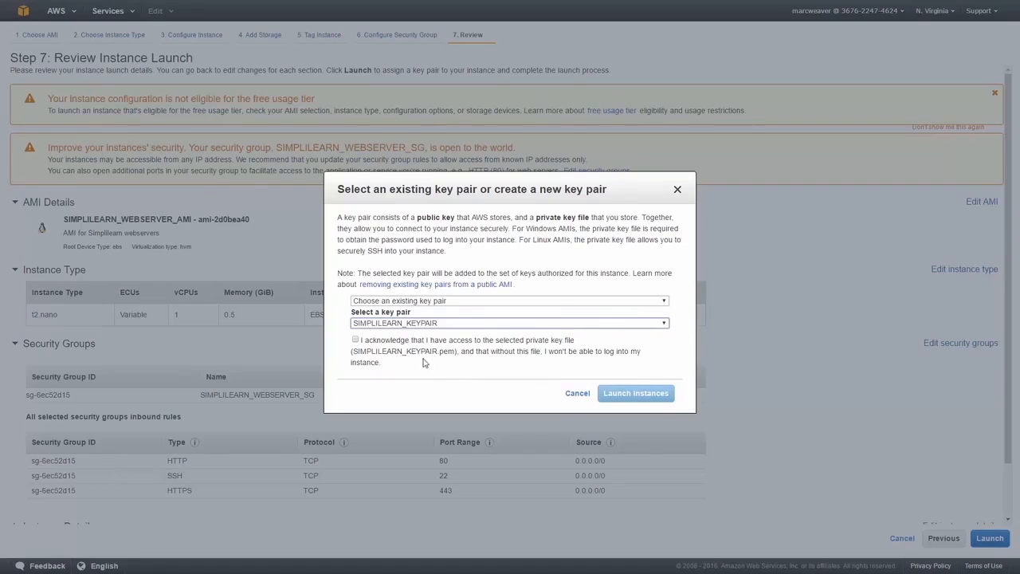
left_click(375, 343)
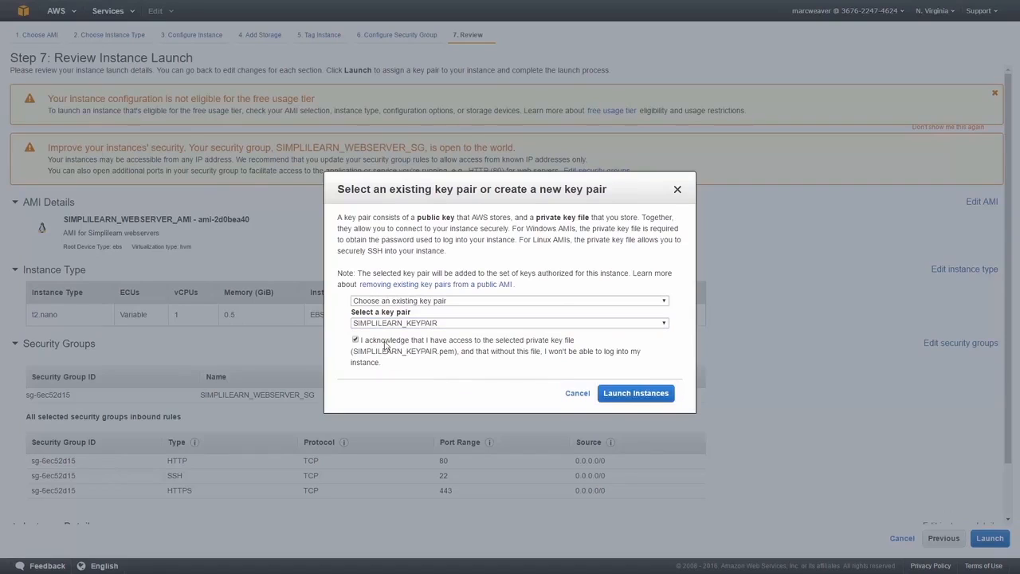
left_click(652, 394)
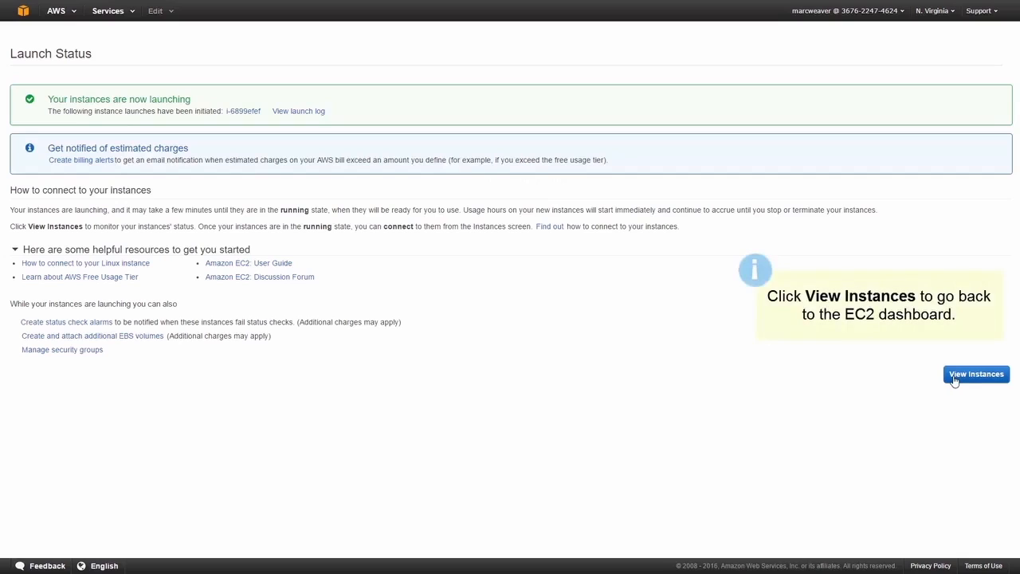
View the EC2 instances filtered by SIMPLILEARN and sorted by name
left_click(955, 378)
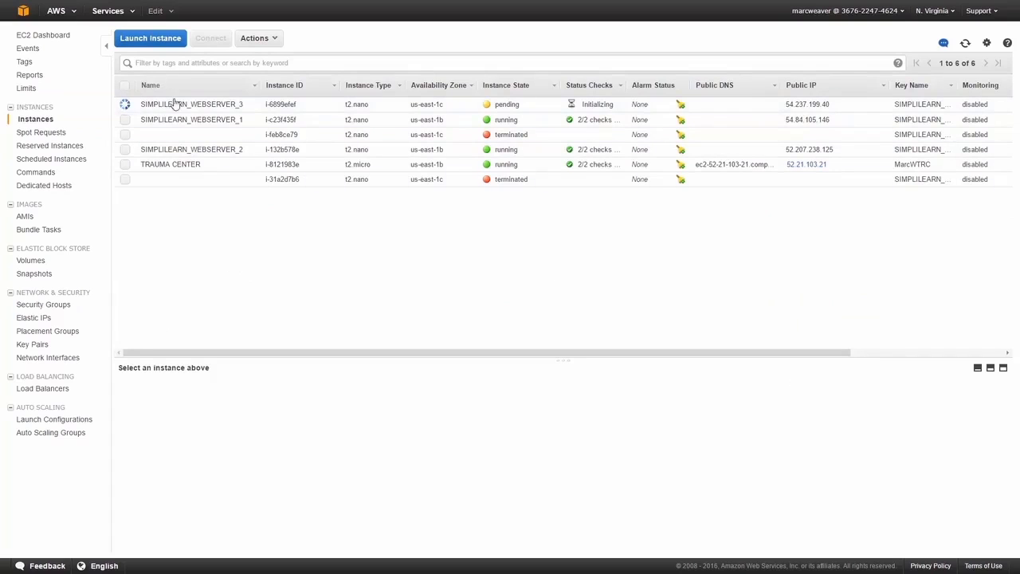
left_click(200, 63)
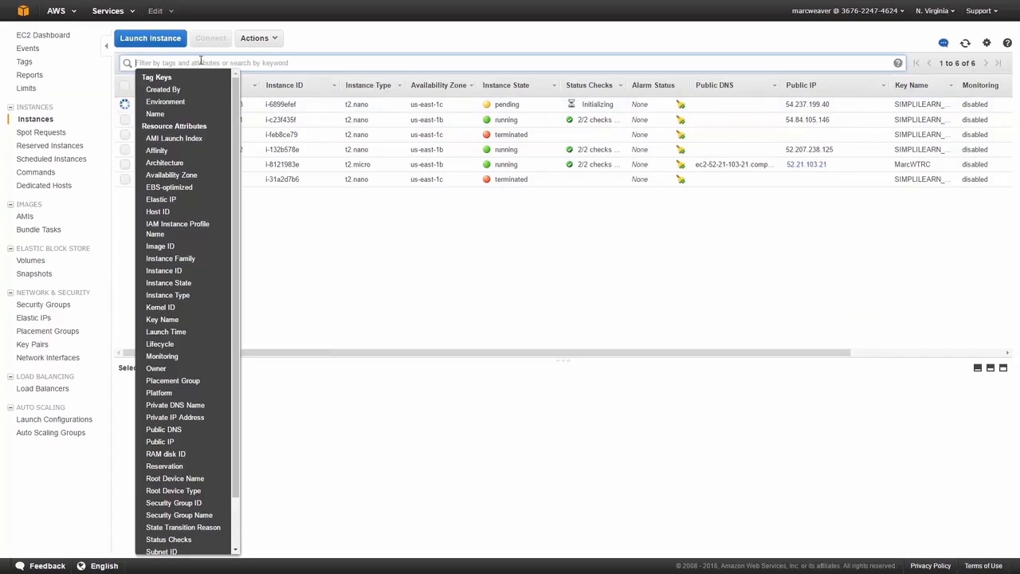
type("SIMPLIE")
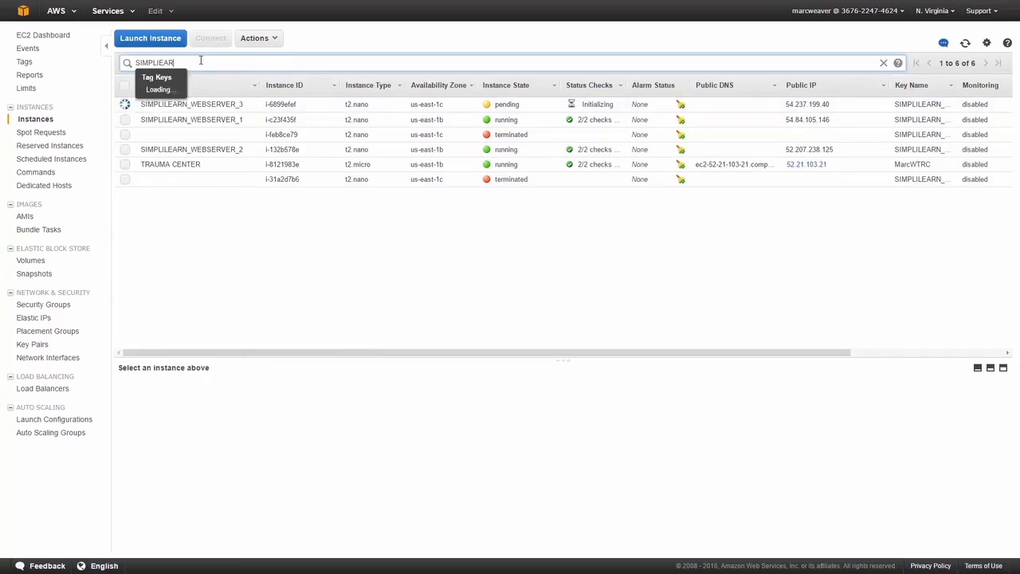
type("EARN")
key("Return")
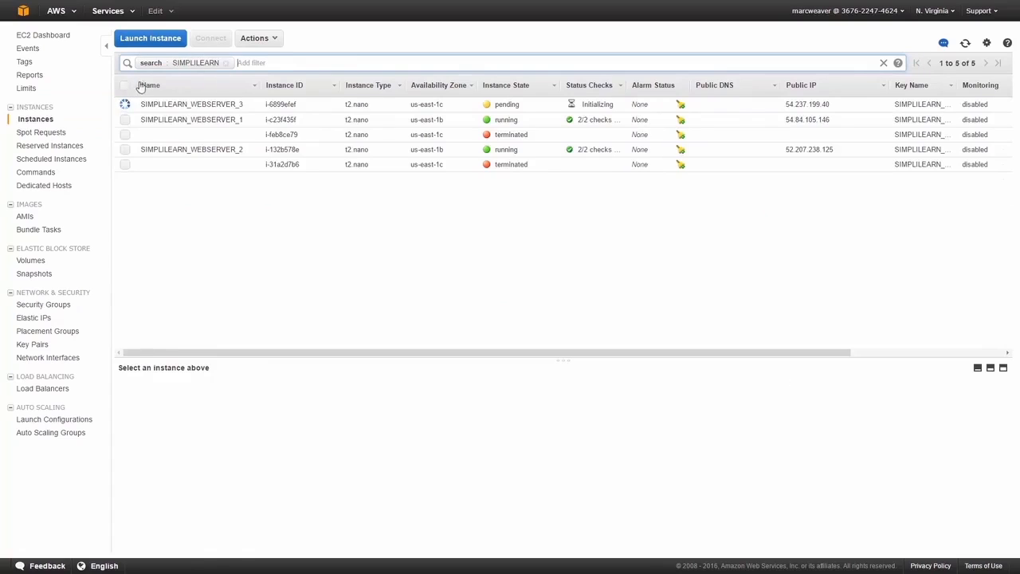
left_click(145, 86)
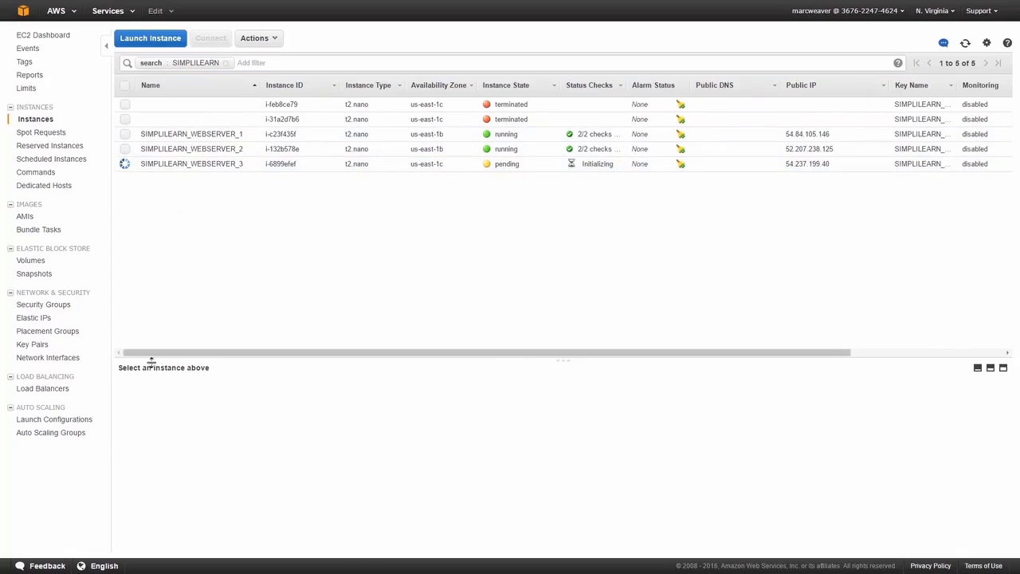
Start creating a load balancer named SIMPLILEARNLB inside SIMPLILEARN_VPC
left_click(53, 392)
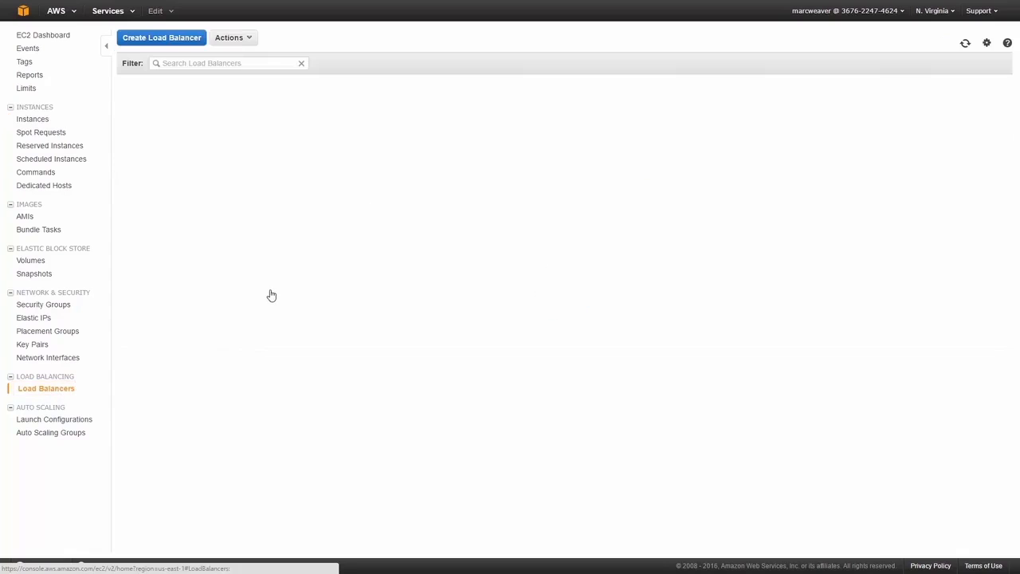
left_click(171, 40)
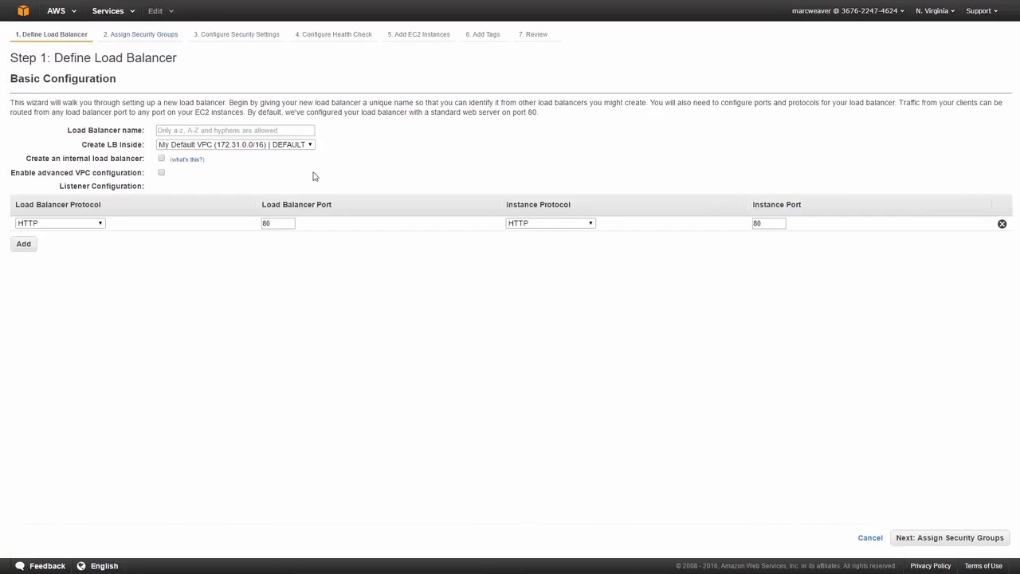
left_click(263, 144)
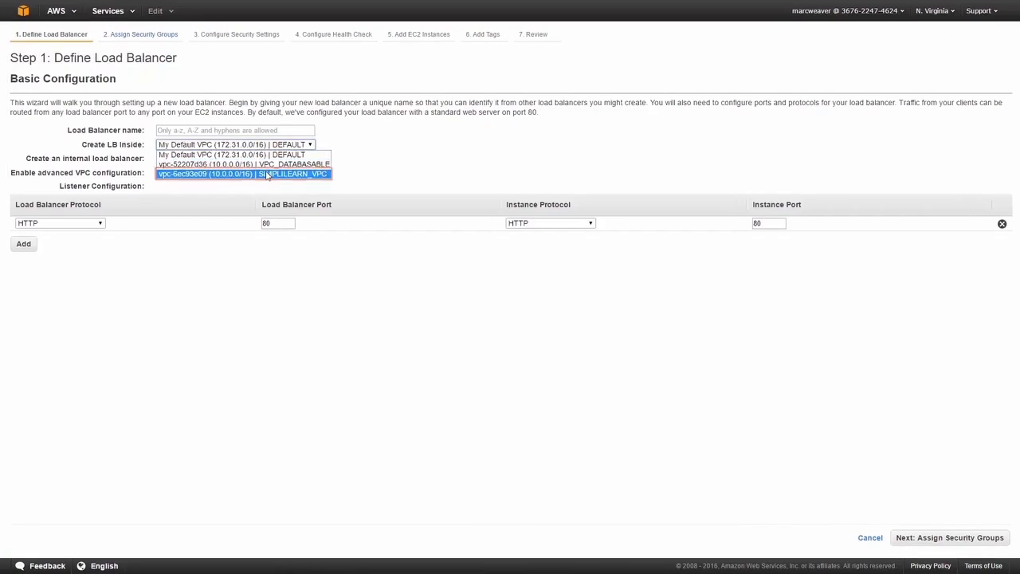
left_click(267, 172)
left_click(257, 132)
type("S")
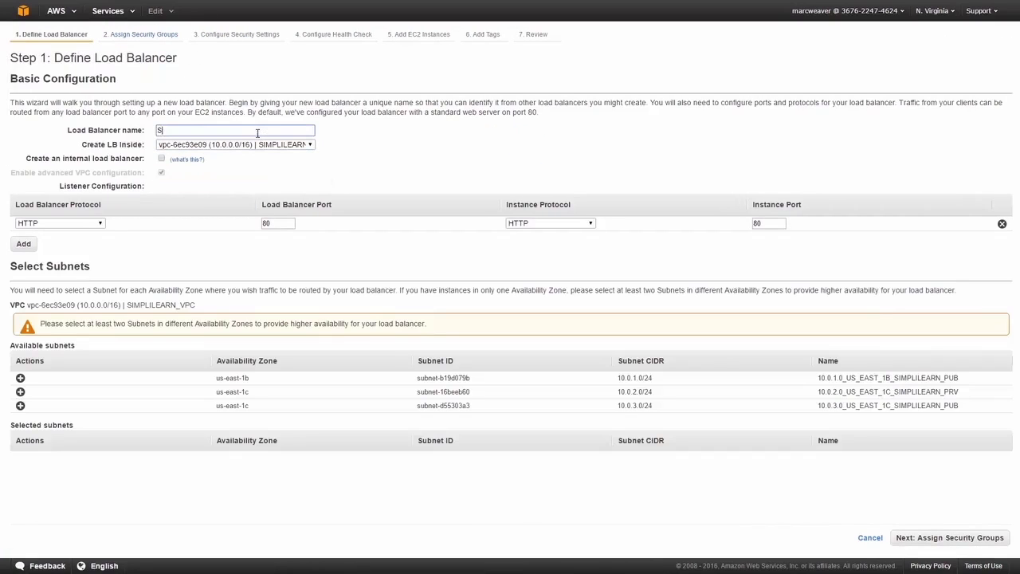
type("IMPLILEARNLB")
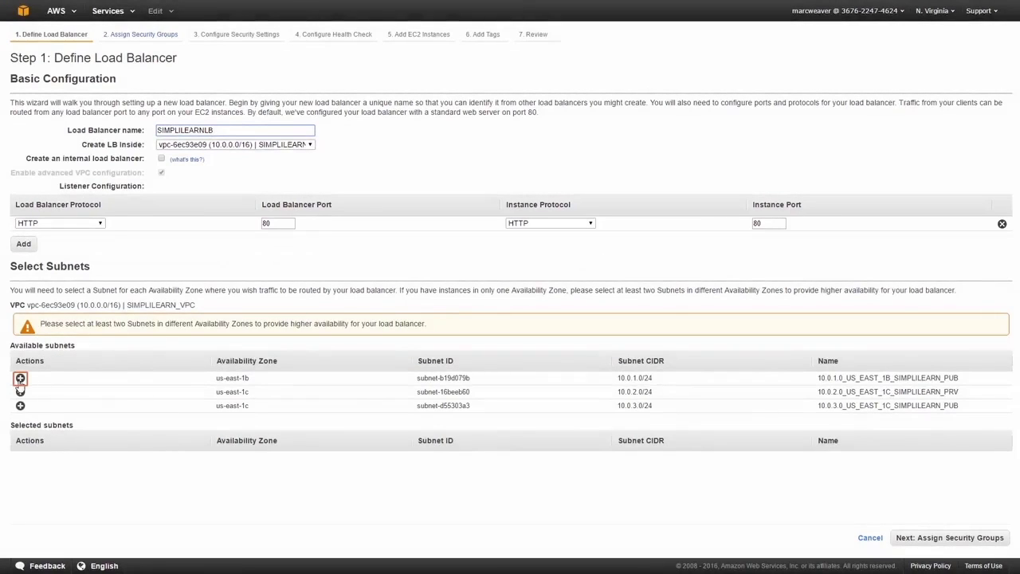
Add the 10.0.1.0_US_EAST_1B_SIMPLILEARN_PUB and 10.0.3.0_US_EAST_1C_SIMPLILEARN_PUB subnets to the load balancer and continue to its security group assignment
left_click(20, 378)
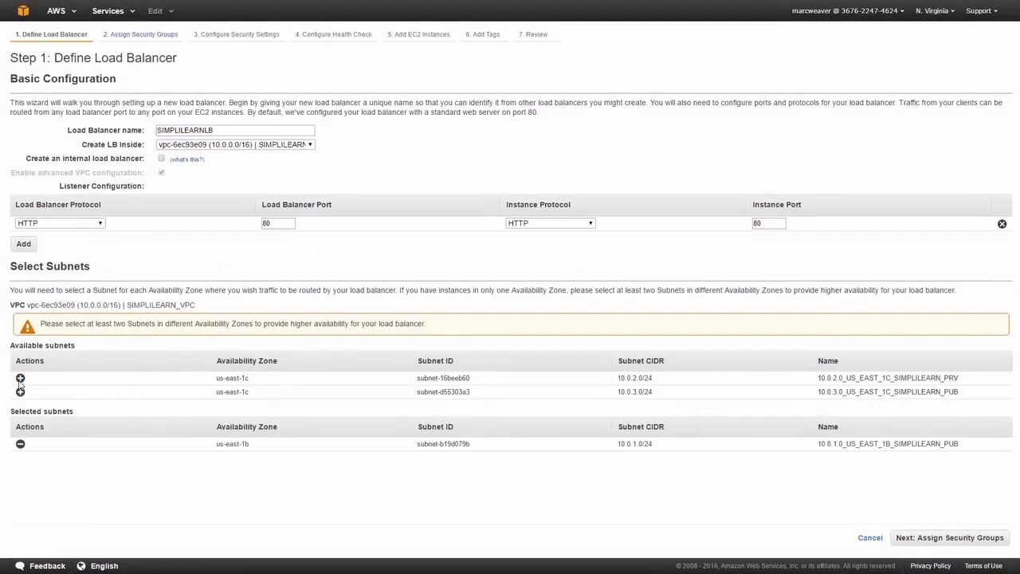
left_click(19, 391)
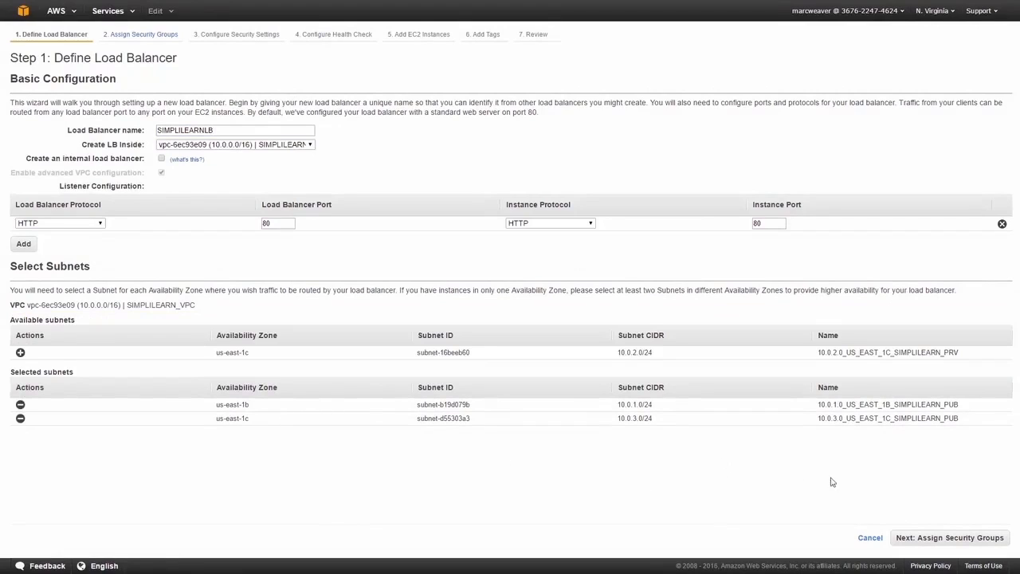
left_click(899, 539)
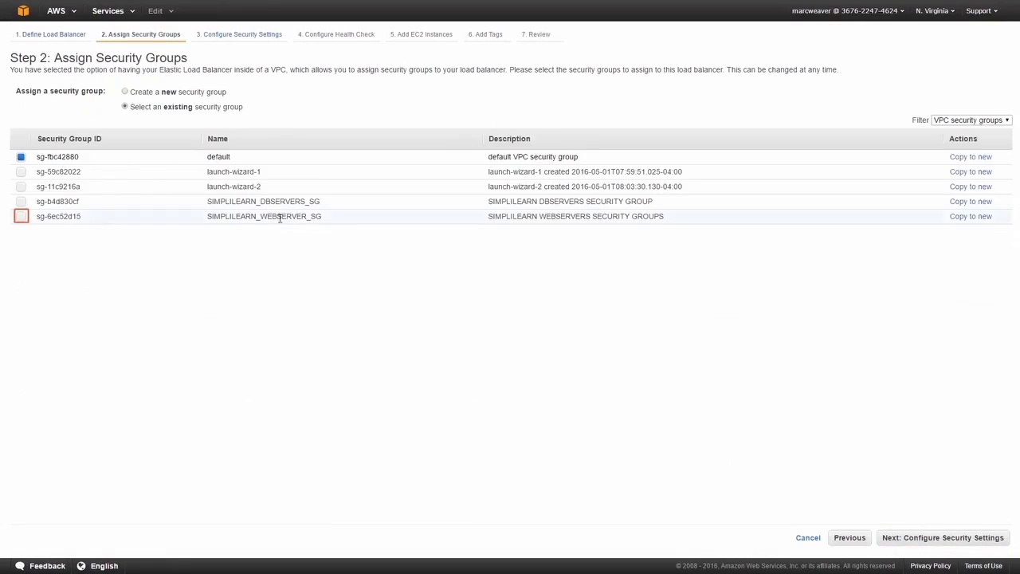
Choose to create a new security group for the load balancer and name it SIMPLILEARN_LOADBALANCER_SG
left_click(275, 215)
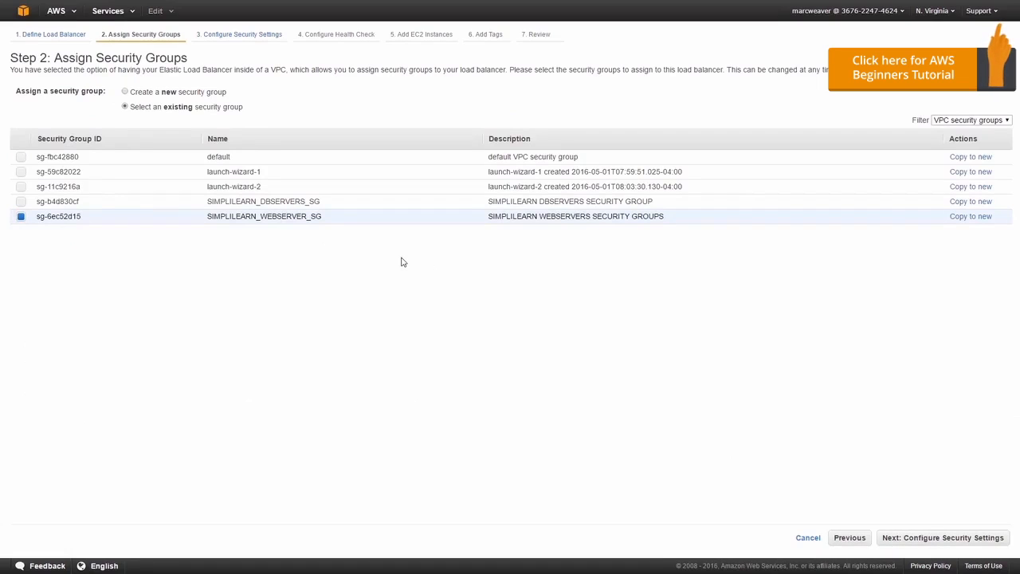
left_click(205, 93)
left_click_drag(211, 124, 120, 122)
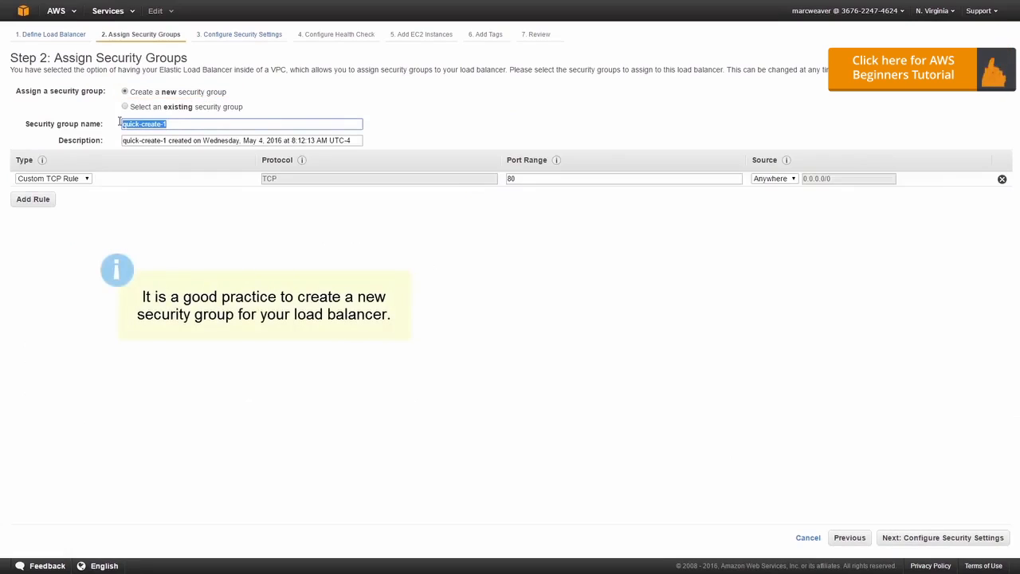
key("BackSpace")
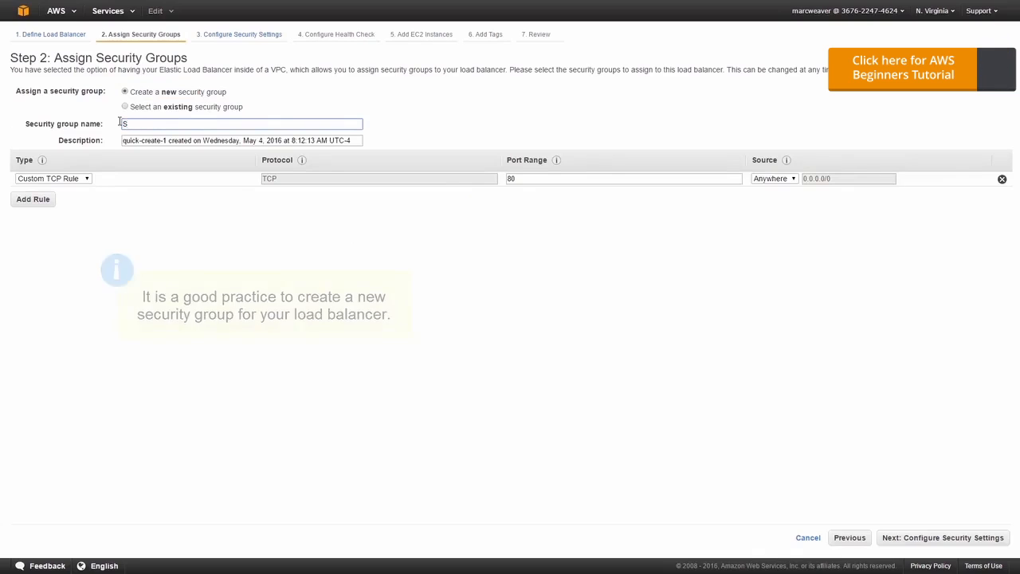
type("SIMPLIL")
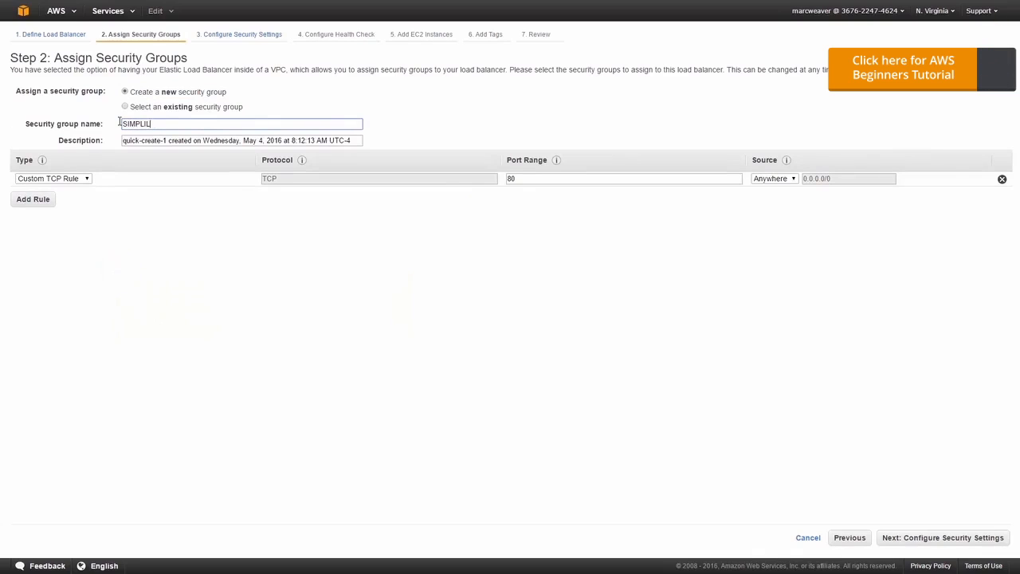
type("EARN_LOADBAL")
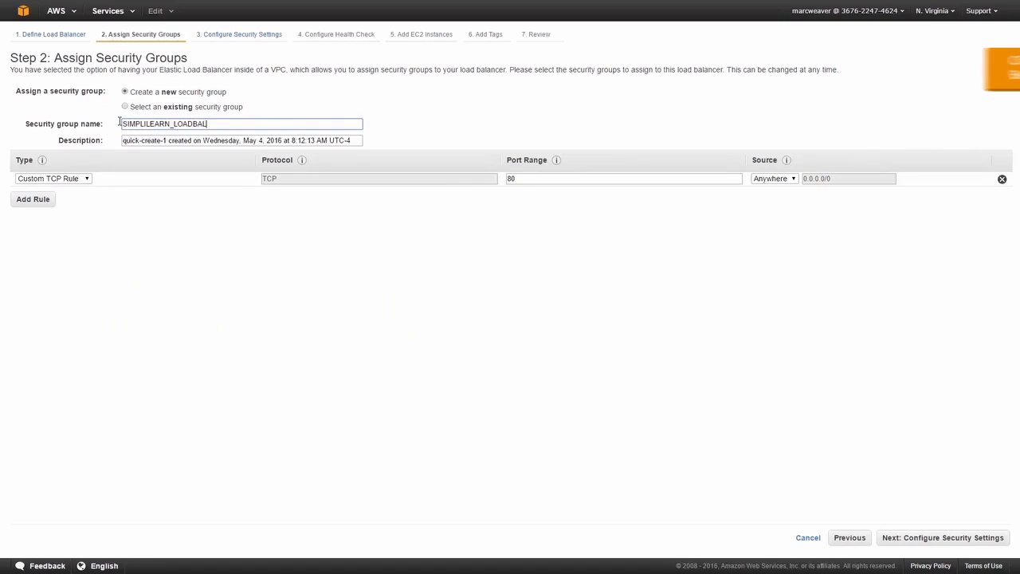
type("ANCW")
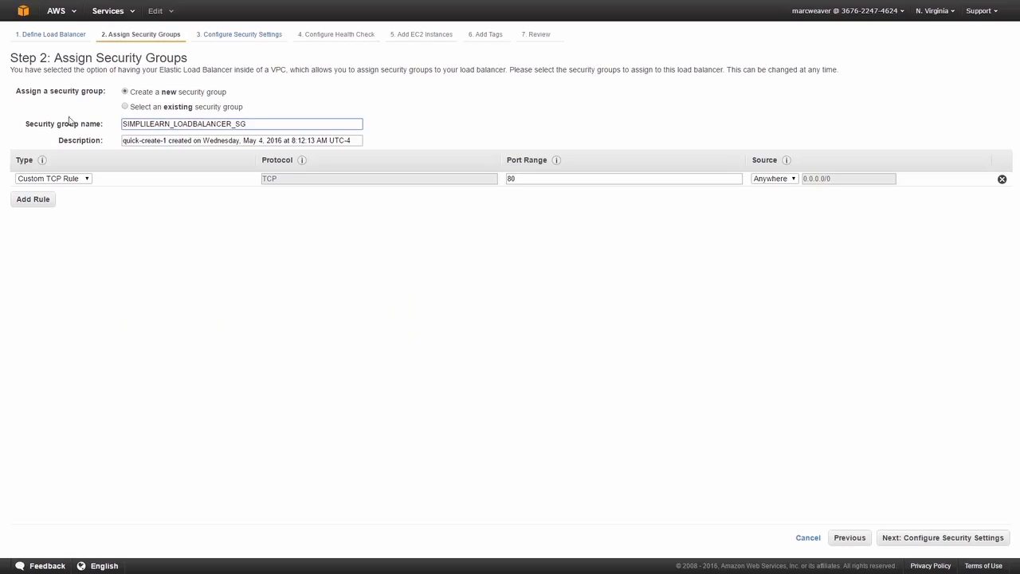
Set the security group rule to HTTP, describe the group as "Security group for load balancing", and proceed to the health check configuration
left_click(59, 177)
left_click(68, 285)
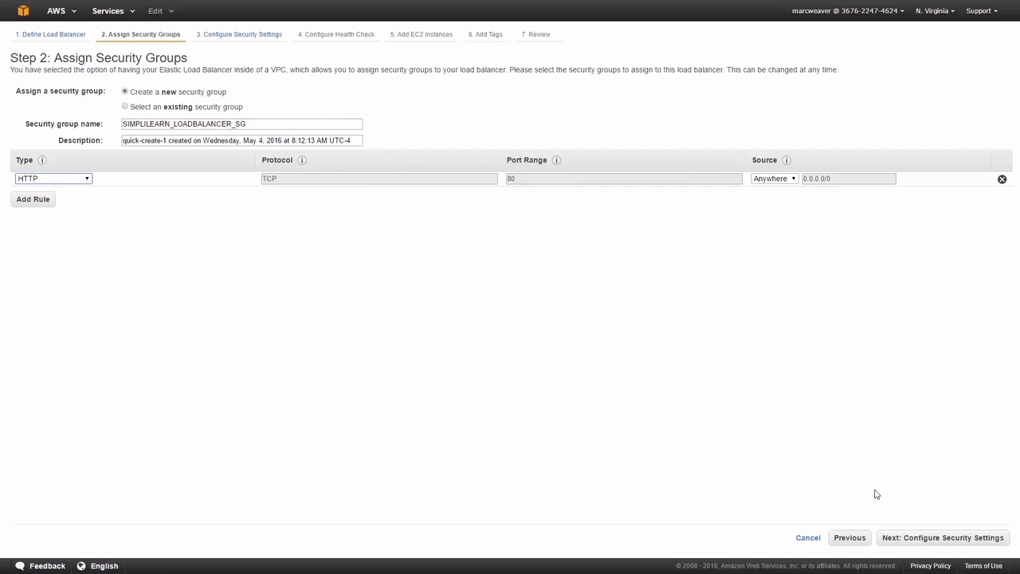
left_click(308, 138)
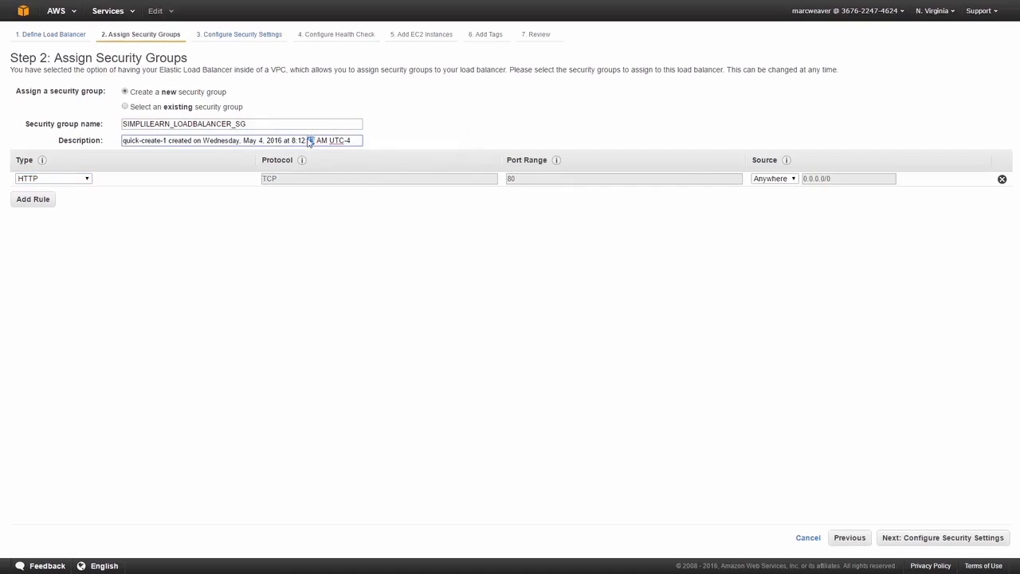
triple_click(309, 138)
type("S")
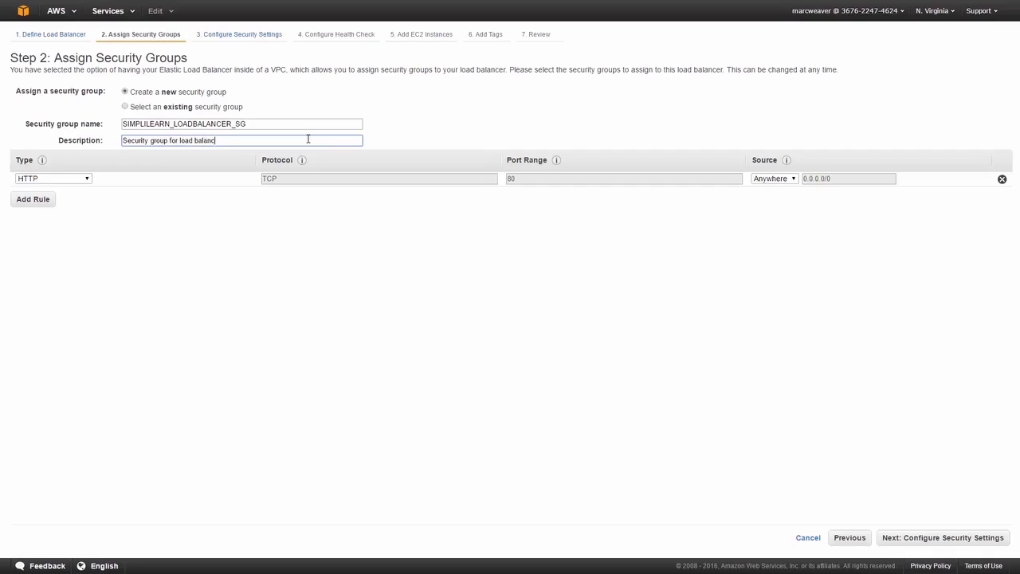
left_click(943, 538)
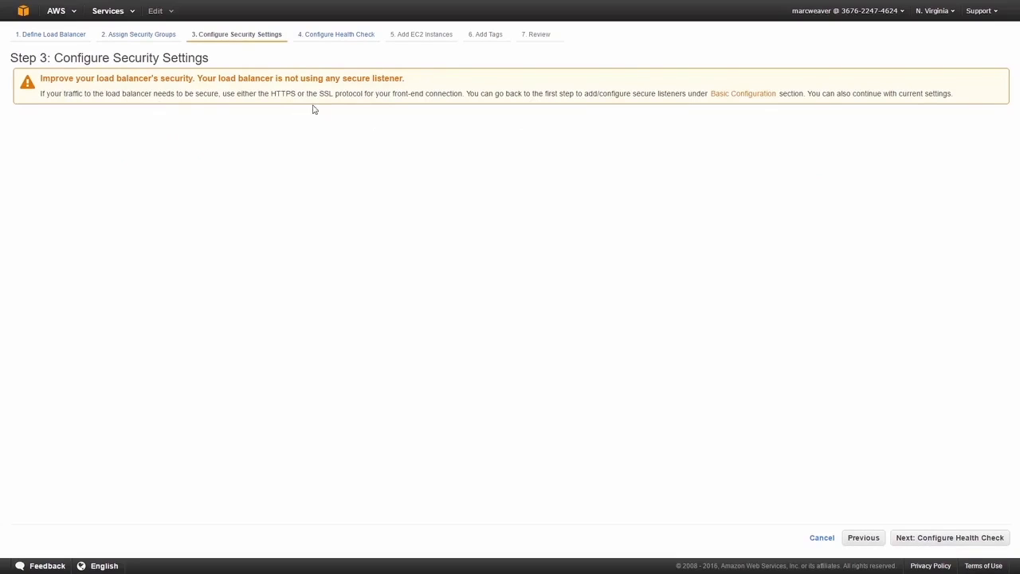
left_click(927, 539)
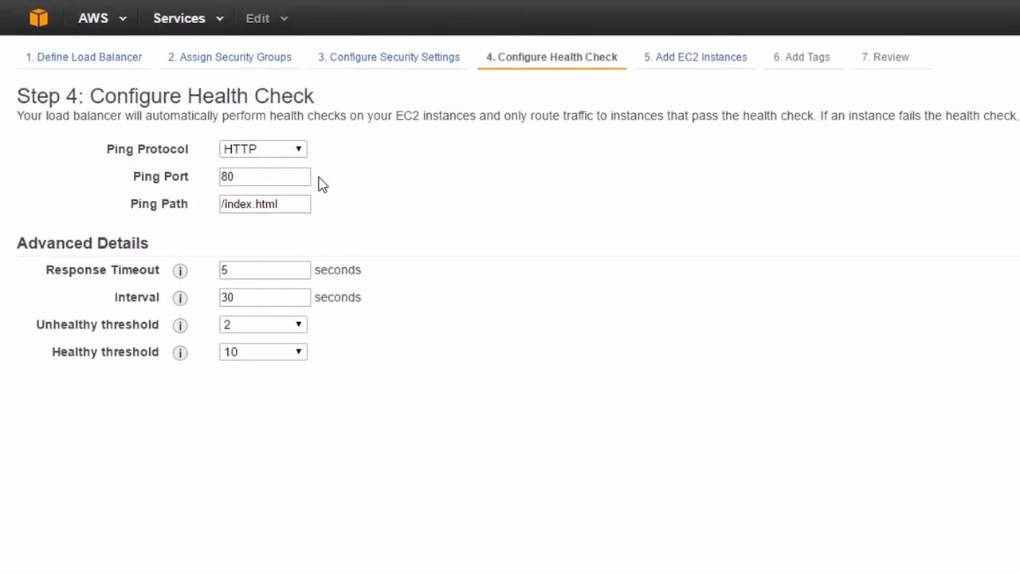
Set the health check's ping path to /health_check.html
left_click_drag(223, 204, 256, 203)
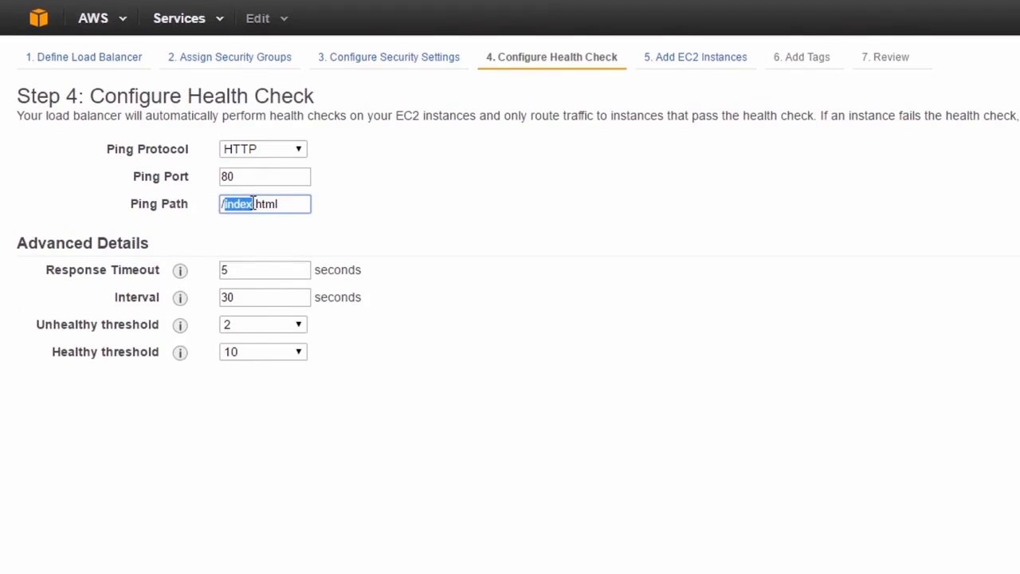
type("/health_")
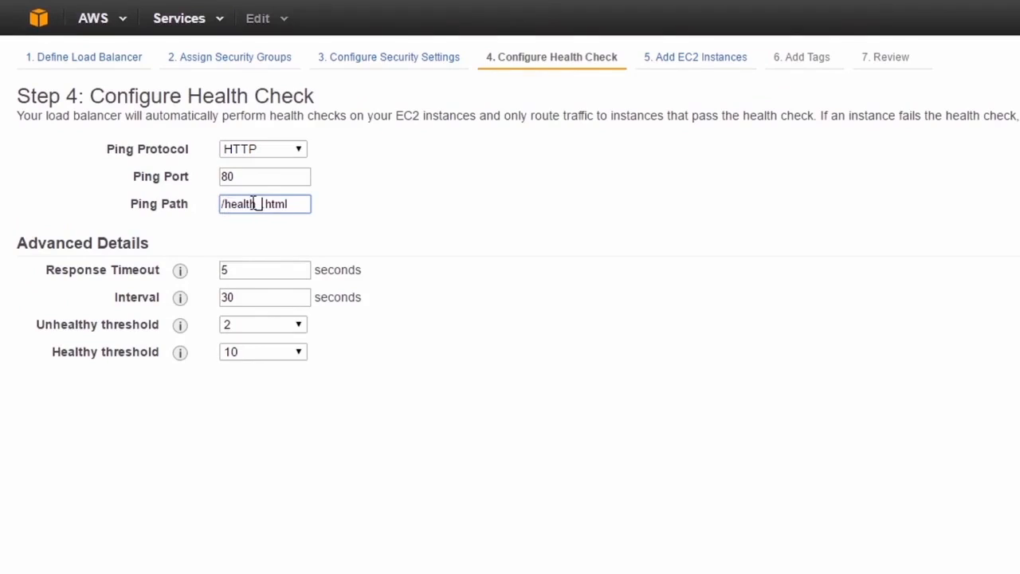
type("check")
left_click(396, 231)
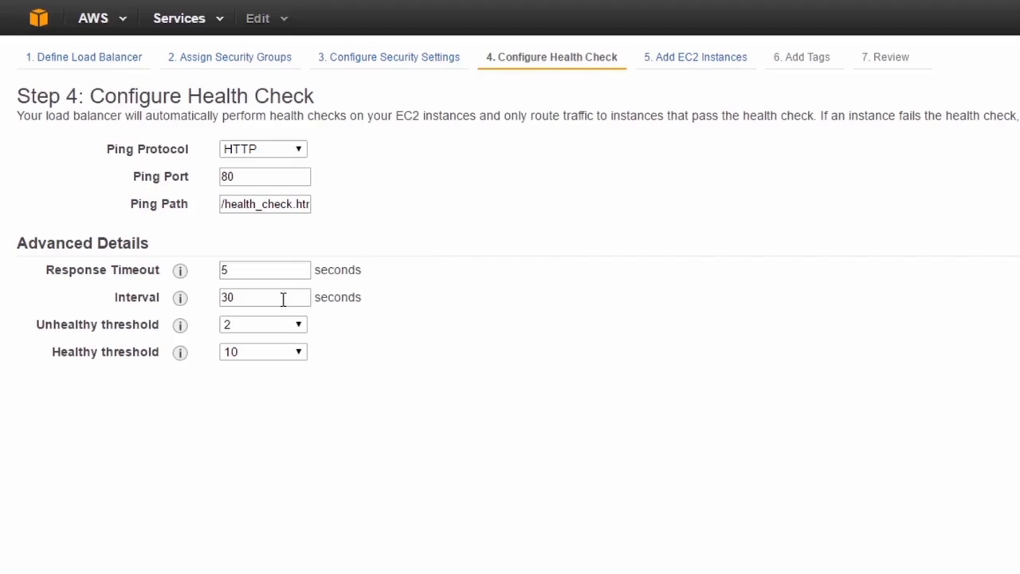
Set the health check interval to 10 seconds and the healthy threshold to 3, and continue to adding EC2 instances
left_click_drag(263, 296, 211, 298)
type("10")
left_click(374, 328)
left_click(303, 355)
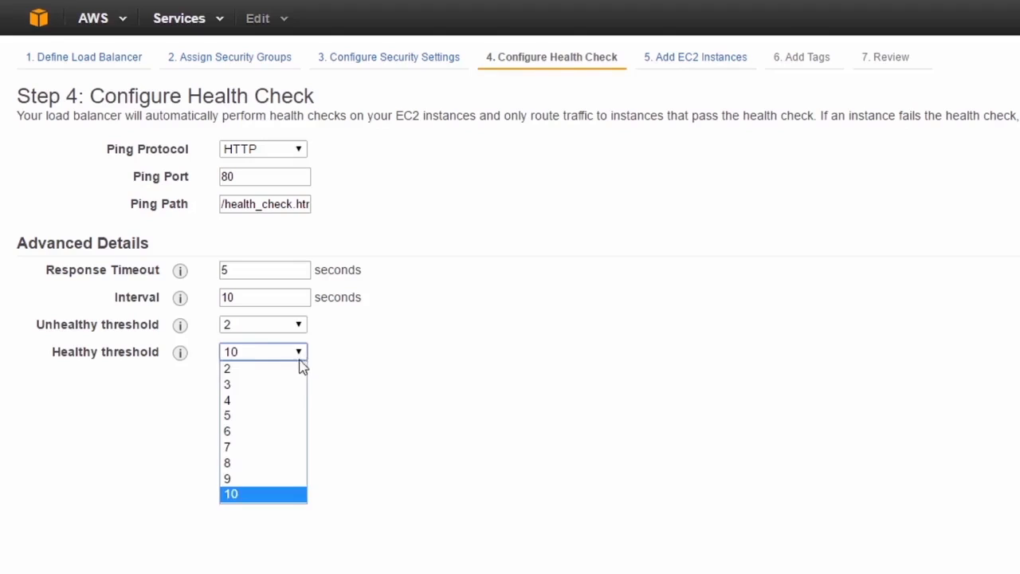
left_click(292, 386)
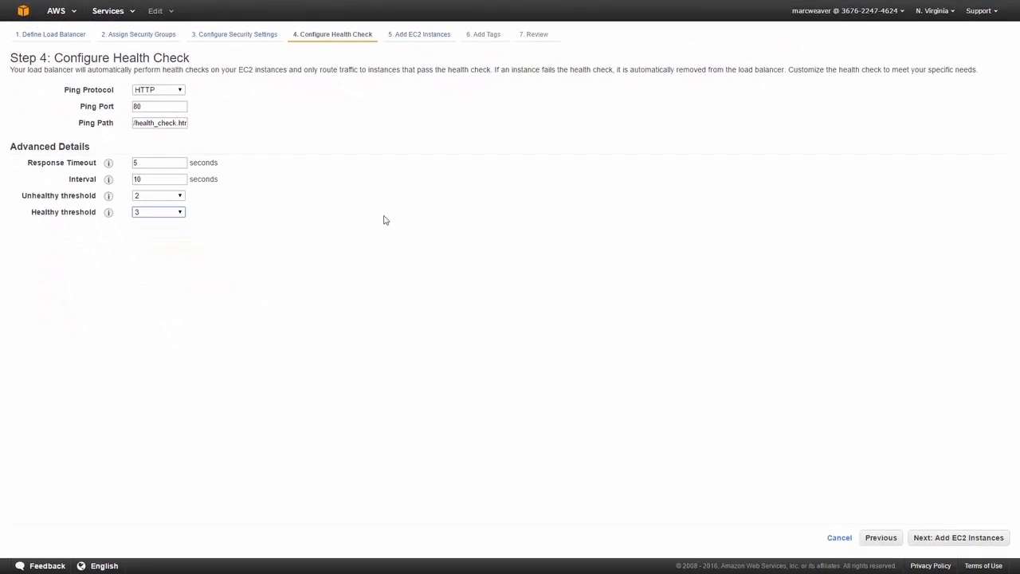
left_click(942, 545)
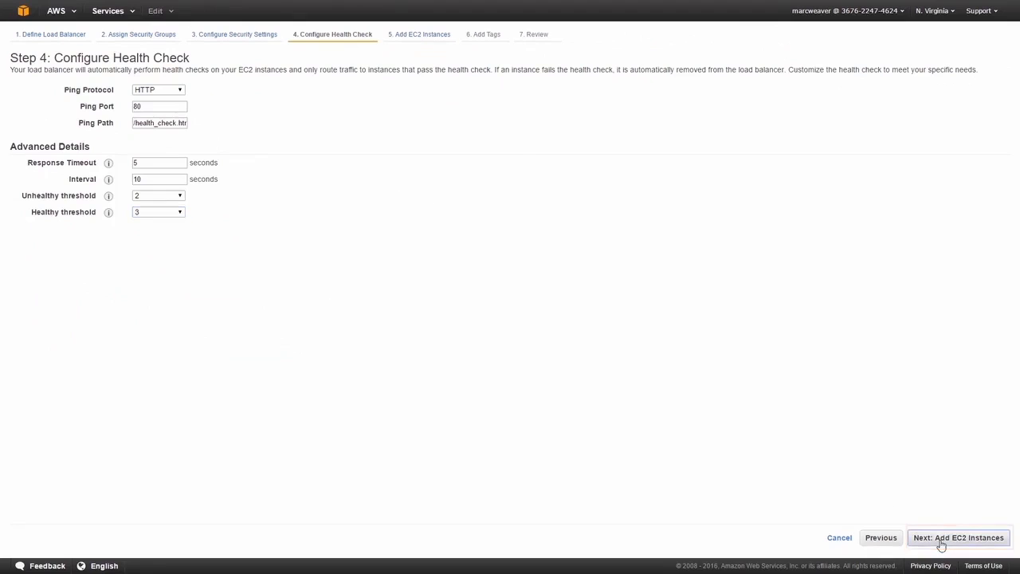
Add SIMPLILEARN_WEBSERVER_3, SIMPLILEARN_WEBSERVER_1 and SIMPLILEARN_WEBSERVER_2 to the load balancer and continue to its tags
left_click(20, 126)
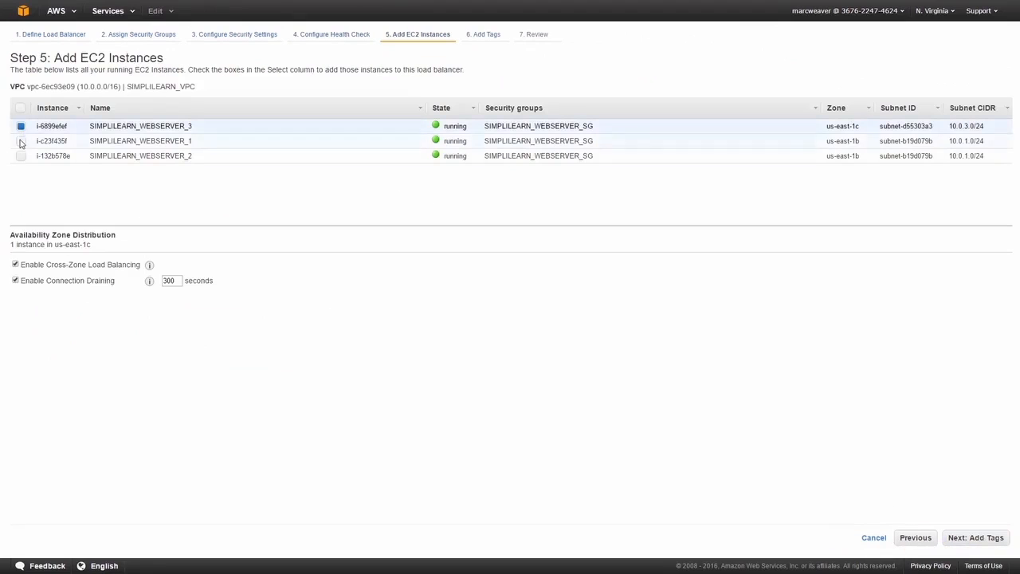
left_click(21, 141)
left_click(20, 156)
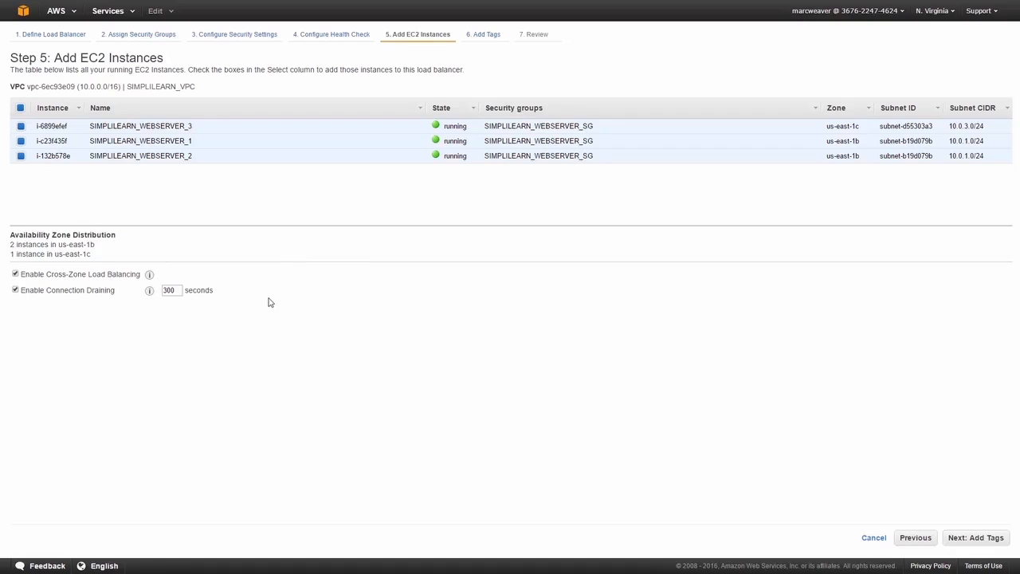
left_click(974, 539)
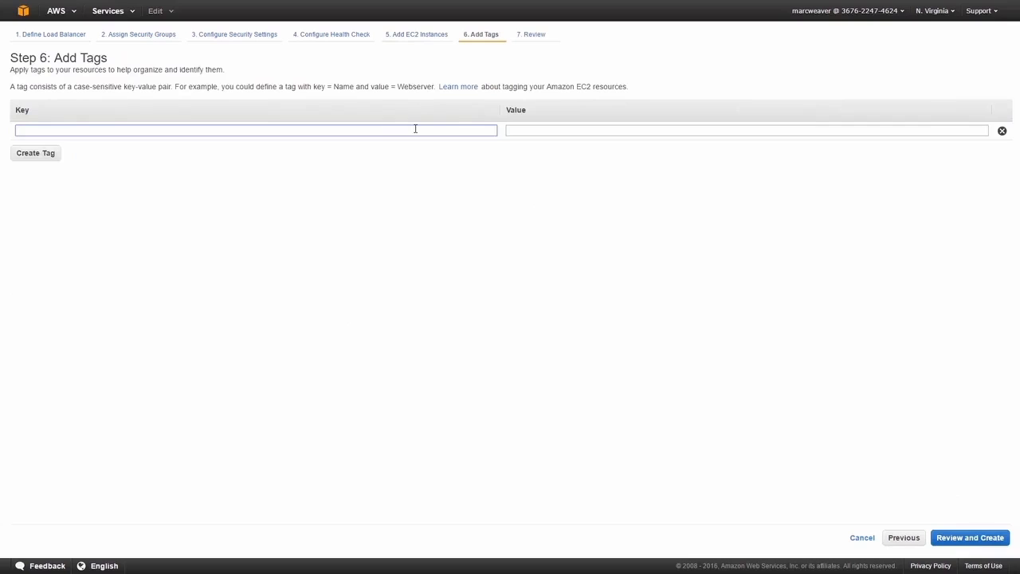
Tag the load balancer with the key Name and value SIMPLILEARN_LB, and proceed to the review
type("Name")
key("Tab")
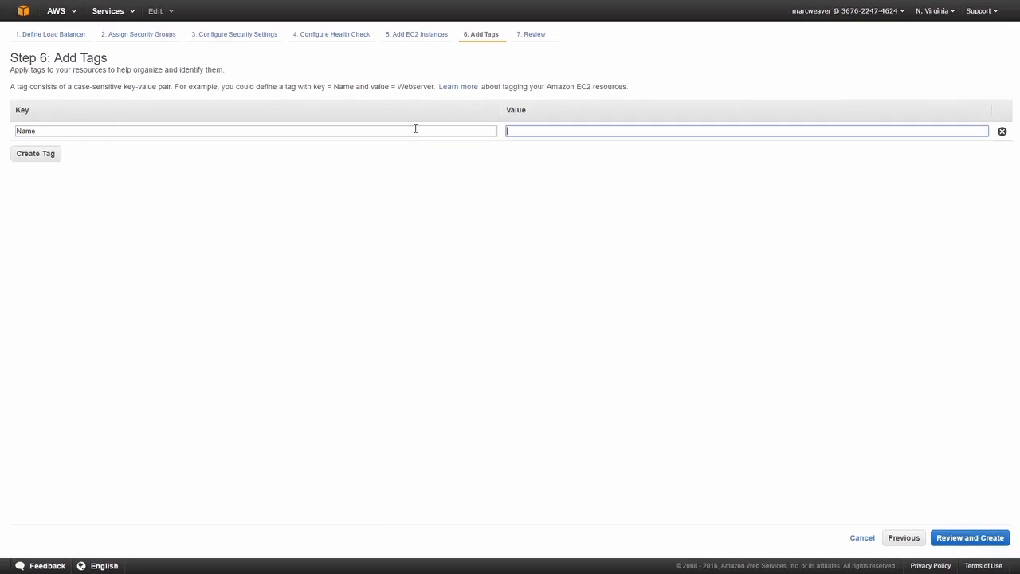
type("SIMPLILEARN_LB")
left_click(987, 538)
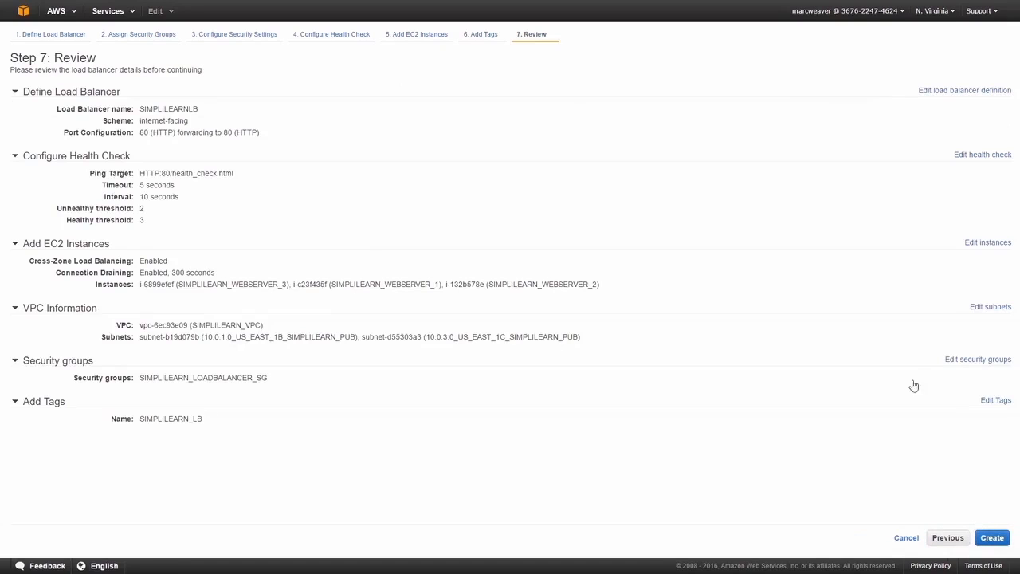
Create the SIMPLILEARNLB load balancer and open its list of registered instances
left_click(984, 541)
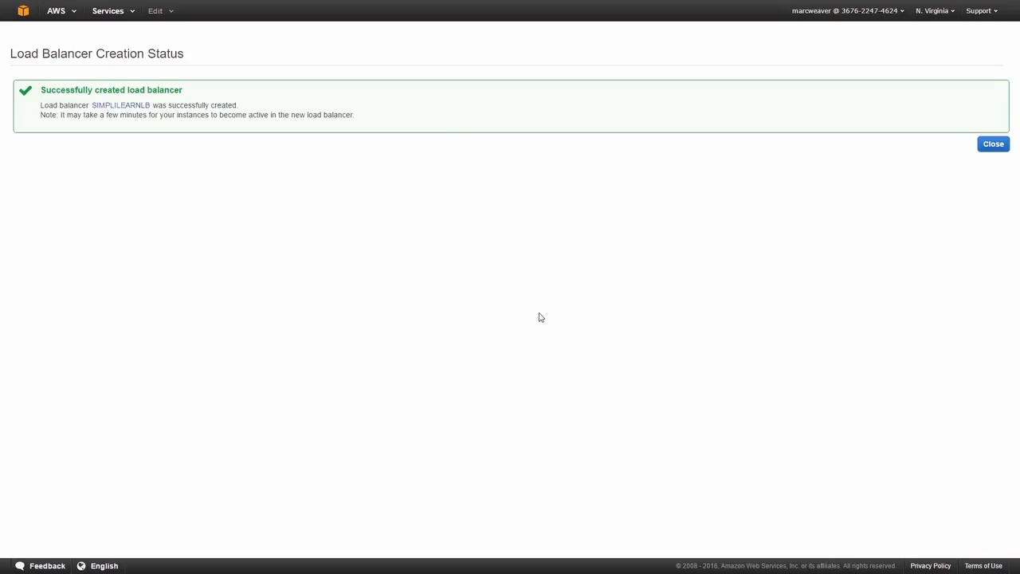
left_click(984, 149)
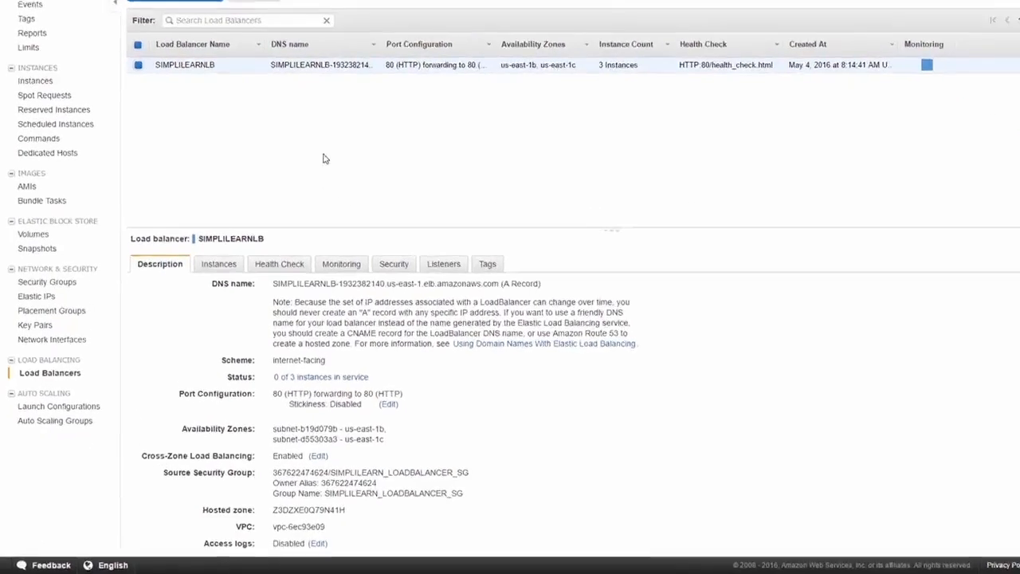
left_click(238, 267)
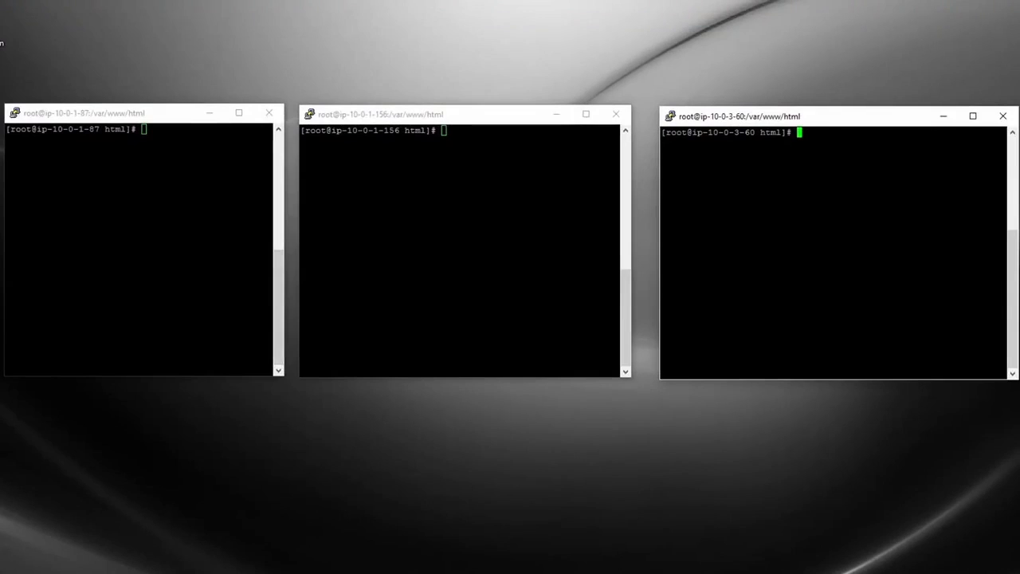
Switch to the PuTTY session on ip-10-0-3-60 and check the web server with "service httpd status"
type("service httpd status")
key("Return")
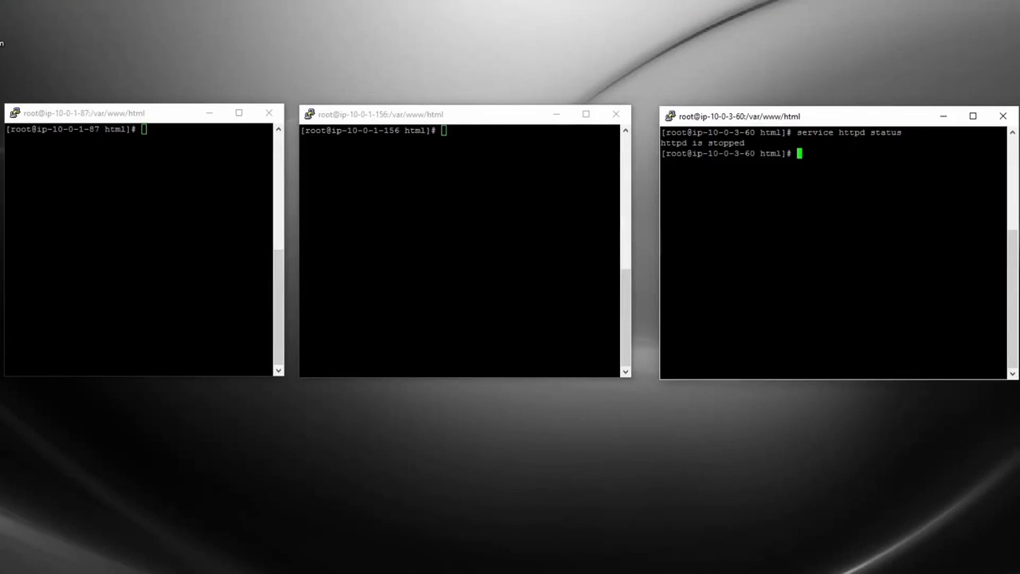
Start the web server on ip-10-0-3-60 with "service httpd start"
type("service httpd start")
key("Return")
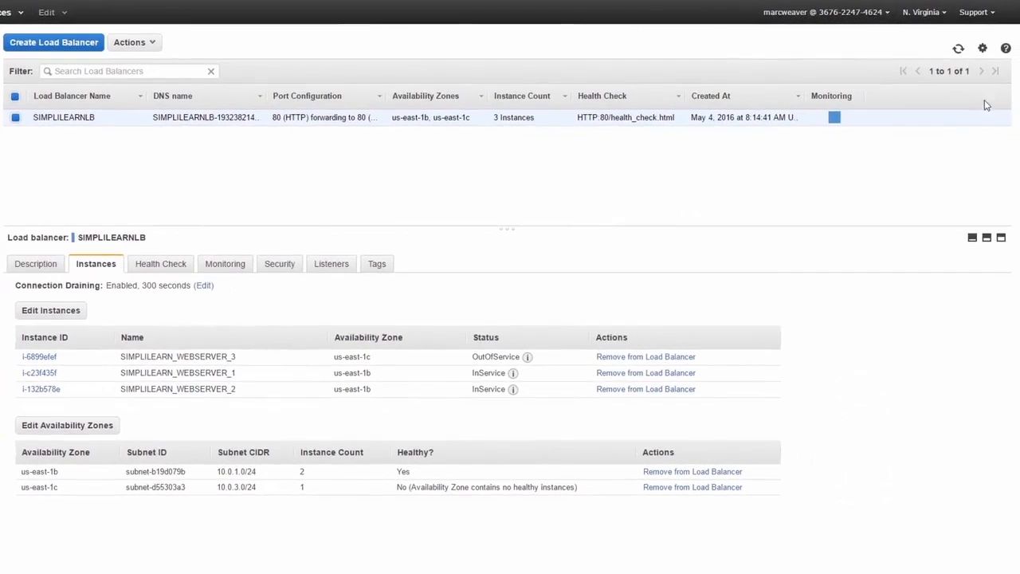
Return to the AWS console and refresh SIMPLILEARNLB's instance list to check the status of the three web servers
left_click(958, 49)
left_click(958, 48)
left_click(958, 48)
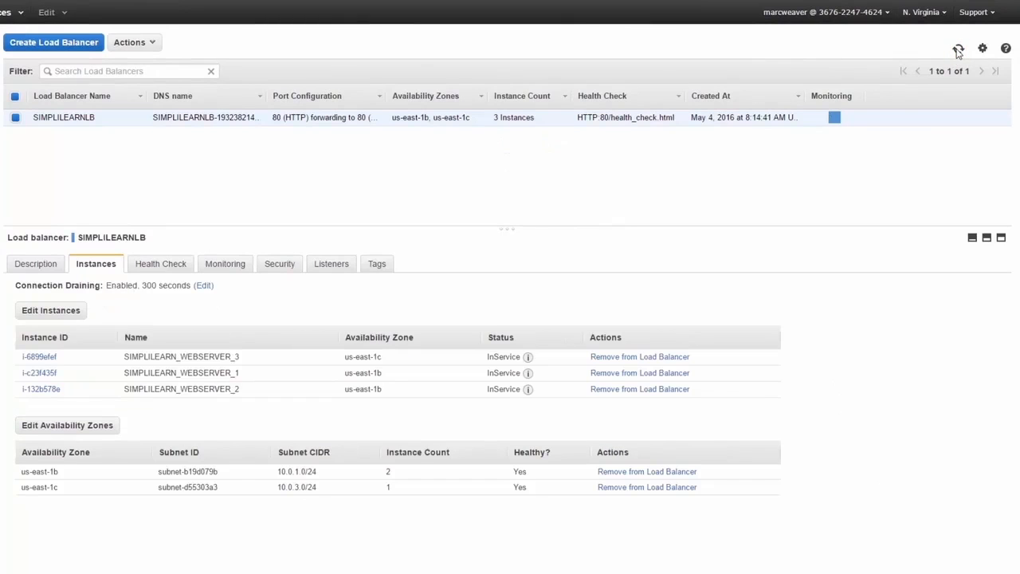